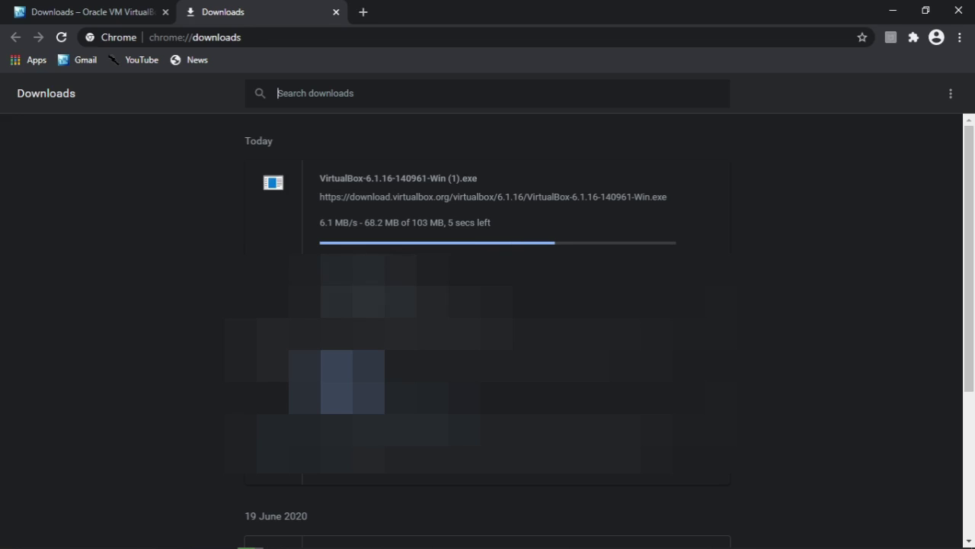
# Search the web for "kali linux download" in a new browser tab and open the Official Kali Linux Downloads page.
pyautogui.click(363, 11)
pyautogui.write('kali')
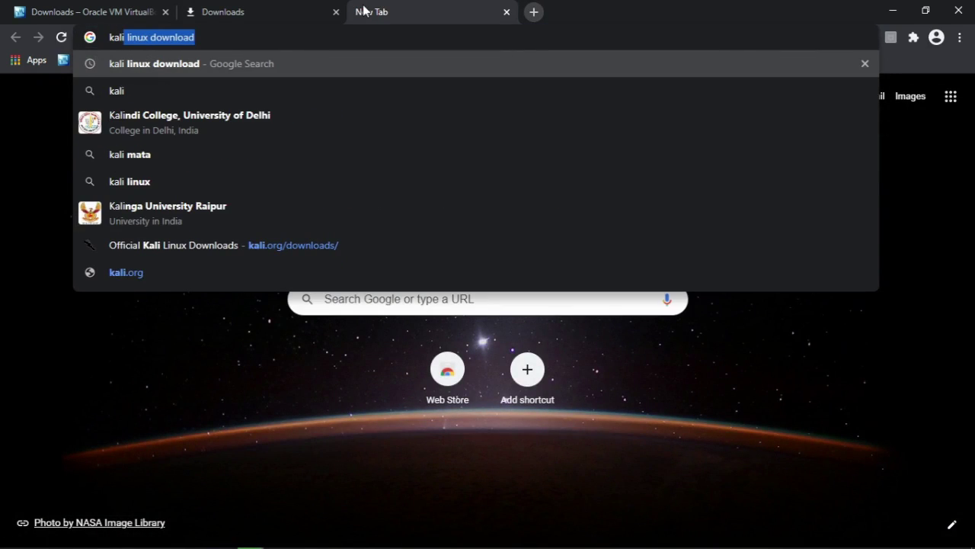
pyautogui.press('Return')
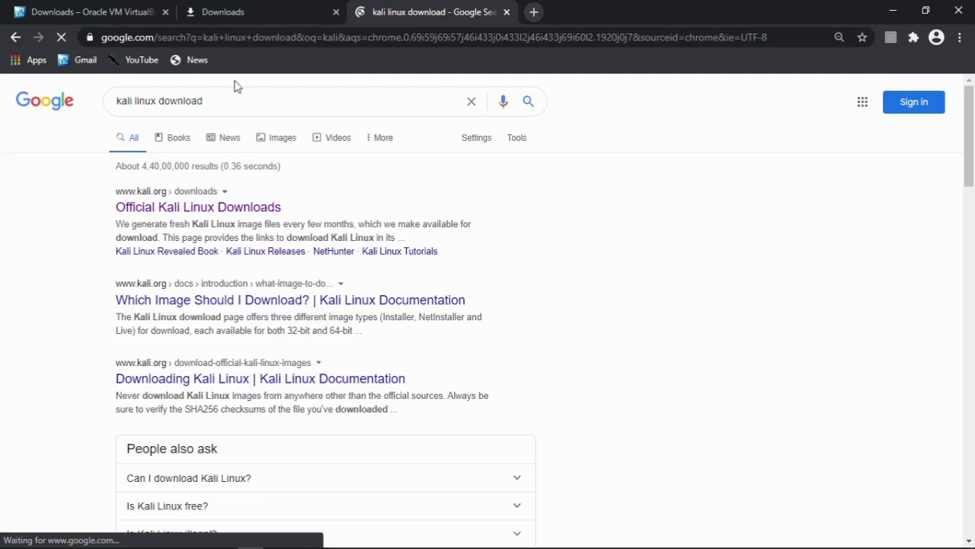
pyautogui.click(191, 207)
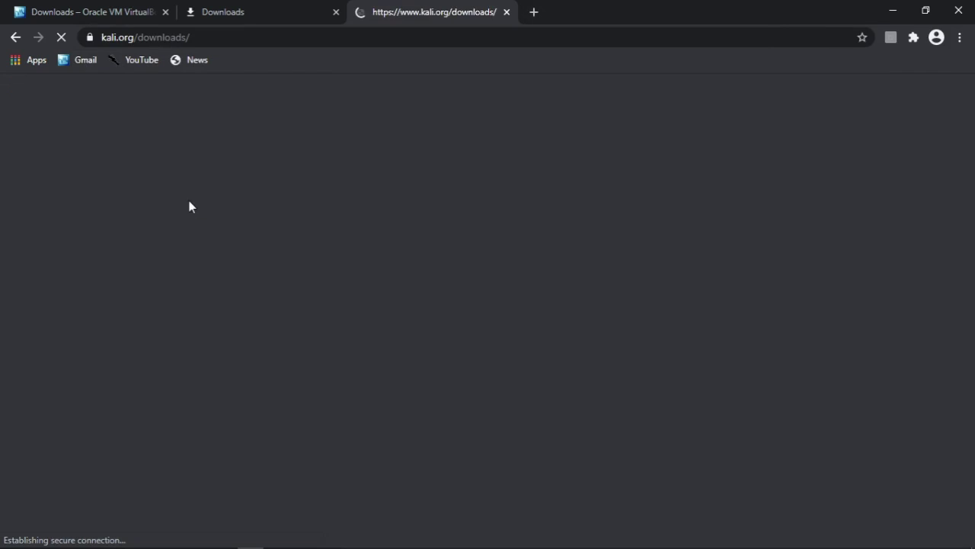
# Download the Kali Linux 64-Bit (Live) 2020.4 image from the image table.
pyautogui.scroll(-4, 131, 357)
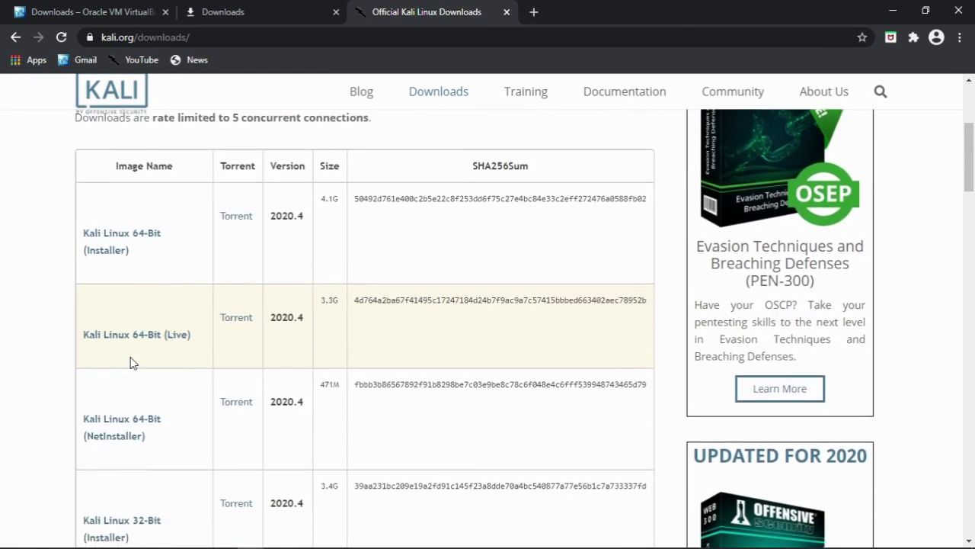
pyautogui.click(126, 311)
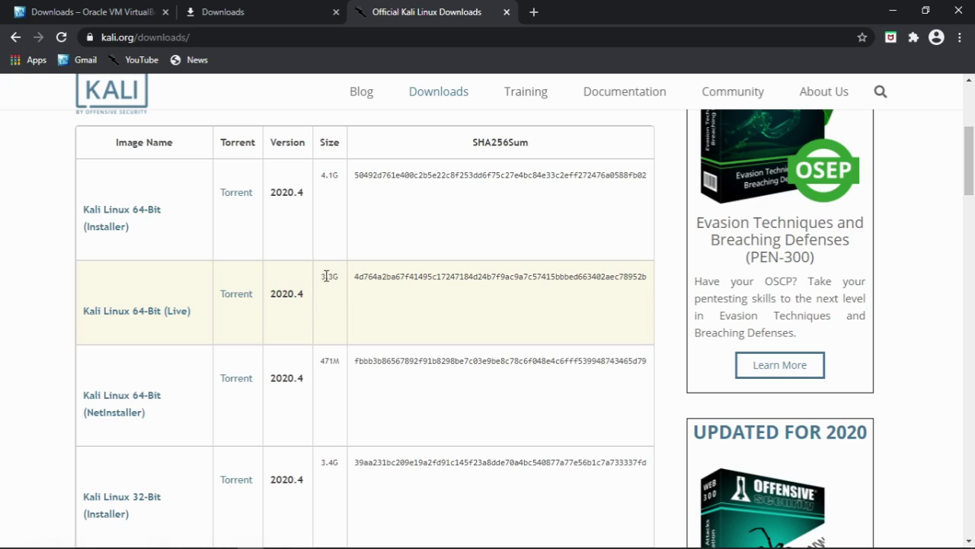
pyautogui.moveTo(322, 275); pyautogui.dragTo(332, 276)
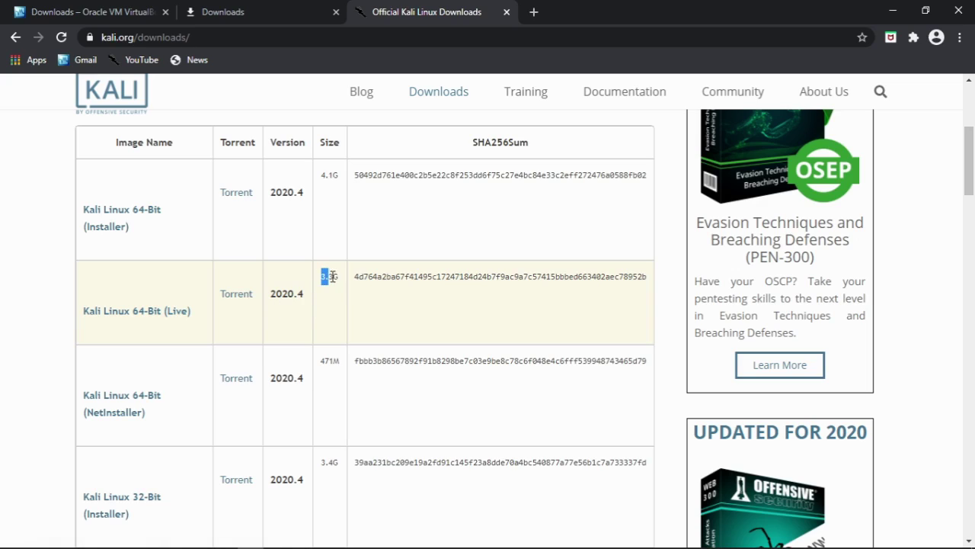
pyautogui.click(153, 318)
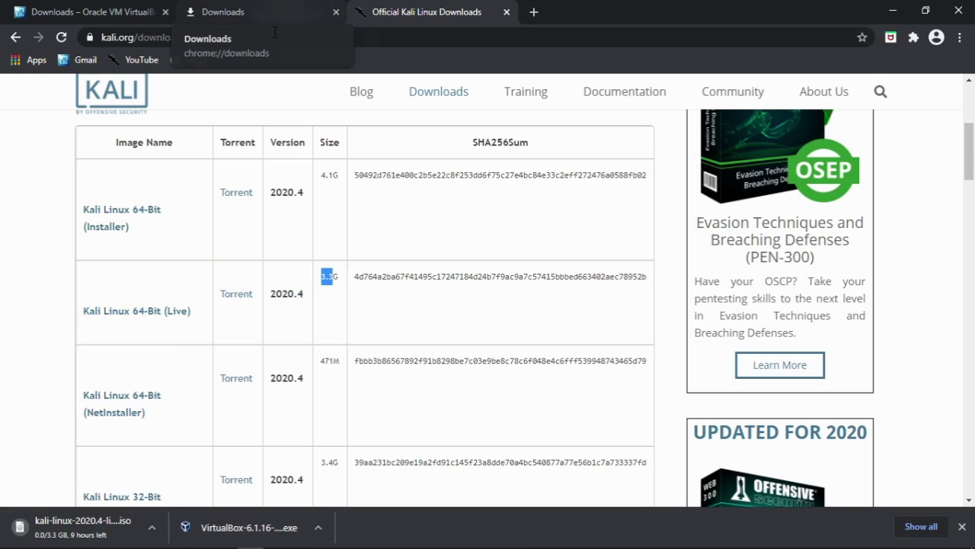
# Pause the kali-linux-2020.4-live-amd64.iso download in the browser's download list and minimize the browser.
pyautogui.click(285, 10)
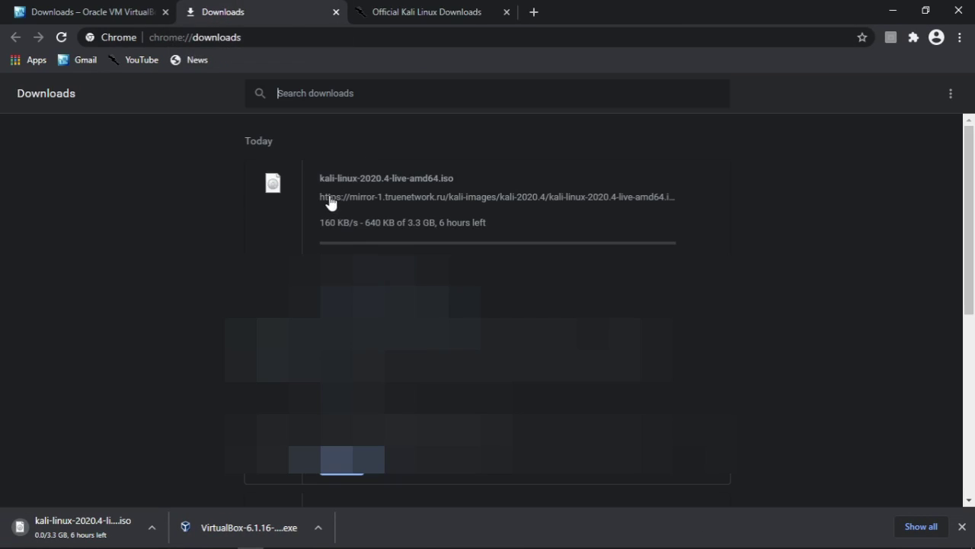
pyautogui.moveTo(320, 178); pyautogui.dragTo(460, 194)
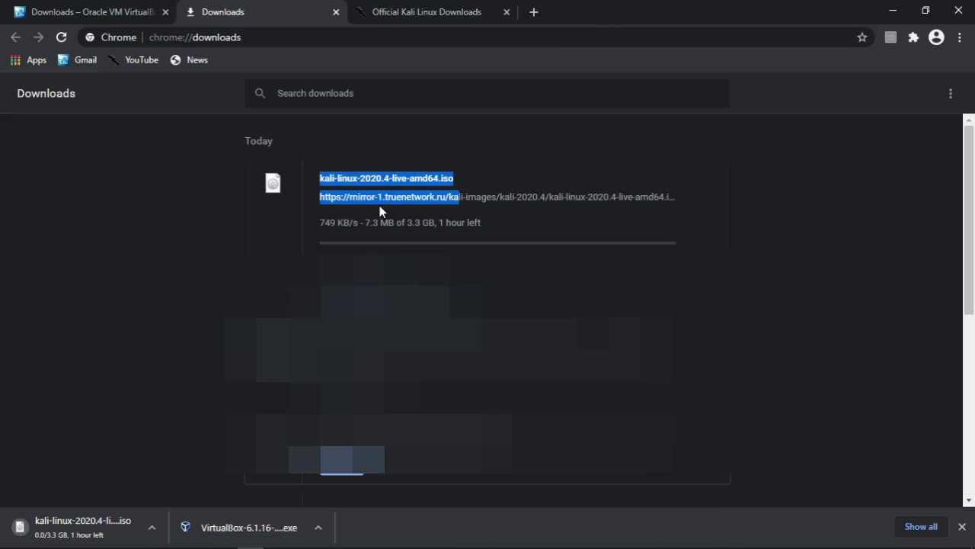
pyautogui.click(341, 265)
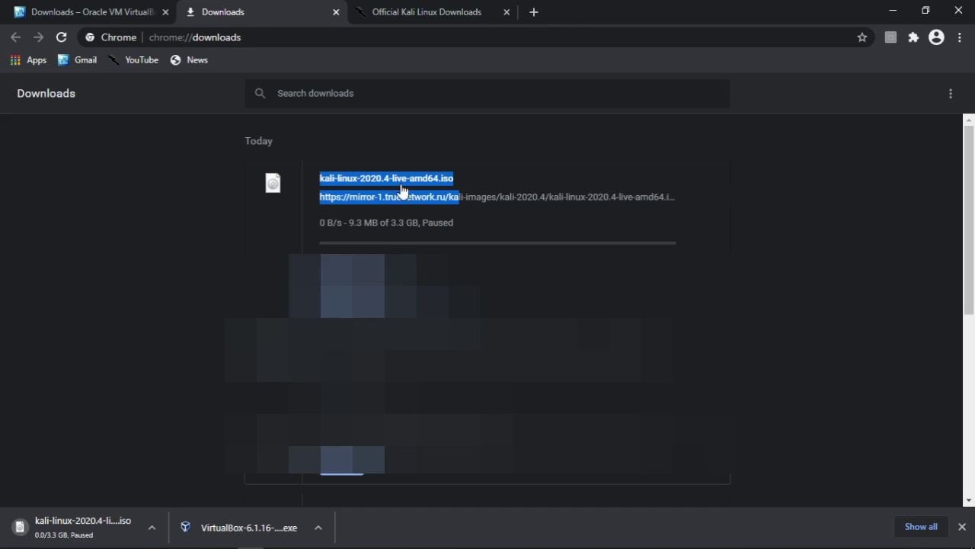
pyautogui.click(893, 11)
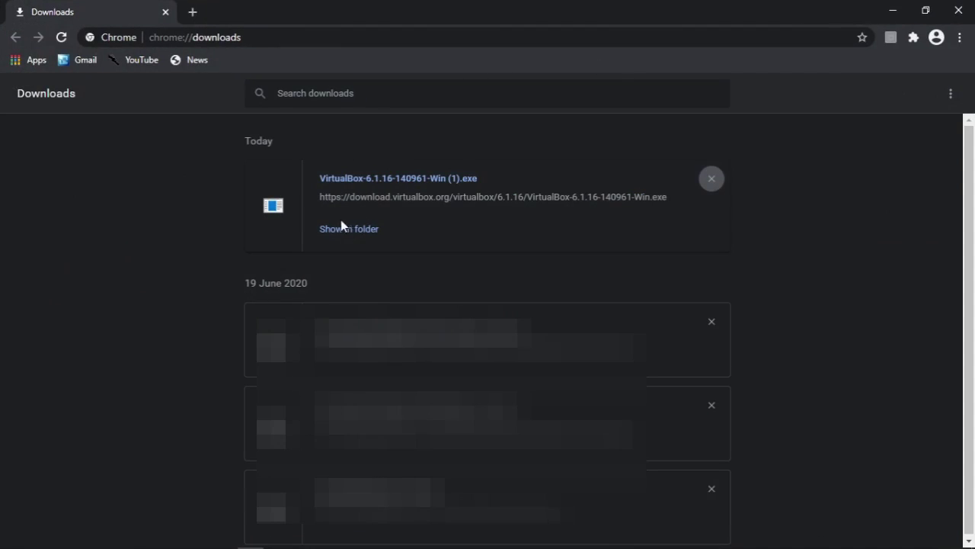
# Run the downloaded VirtualBox 6.1.16 installer and accept the default features, location, shortcuts and file associations.
pyautogui.click(353, 182)
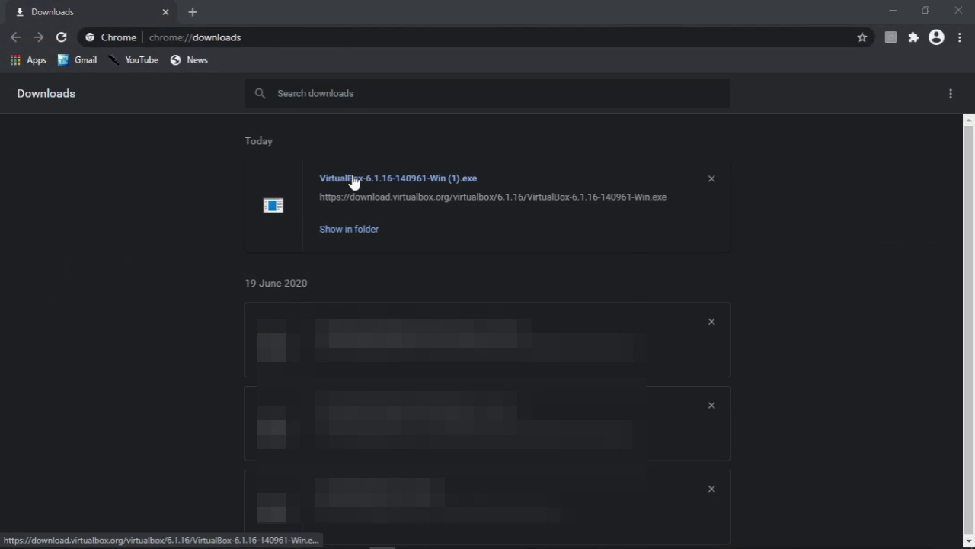
pyautogui.press('Return')
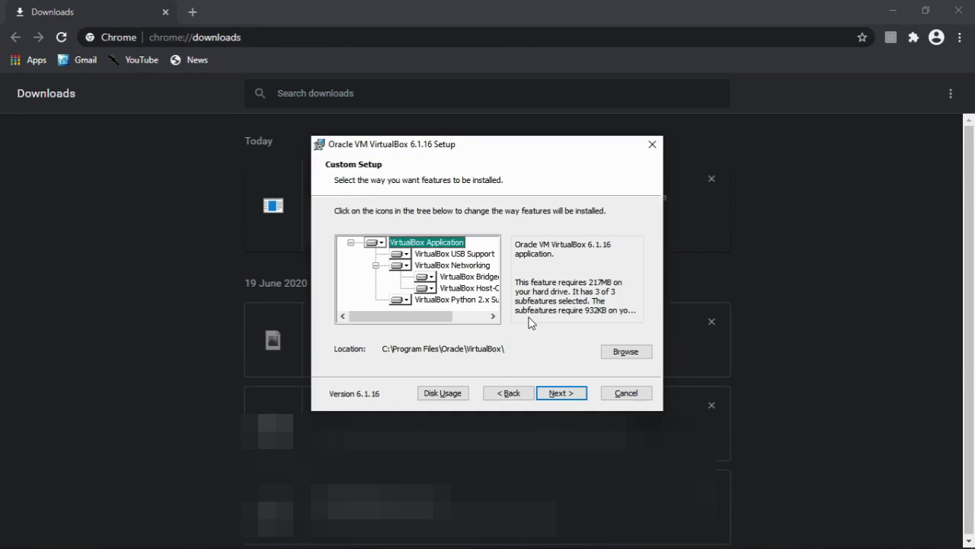
pyautogui.press('Return')
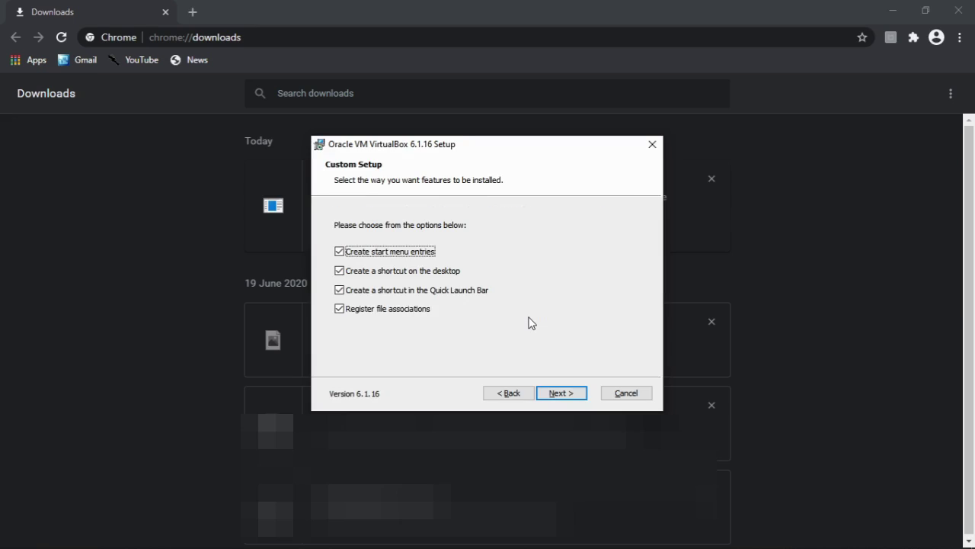
pyautogui.click(561, 392)
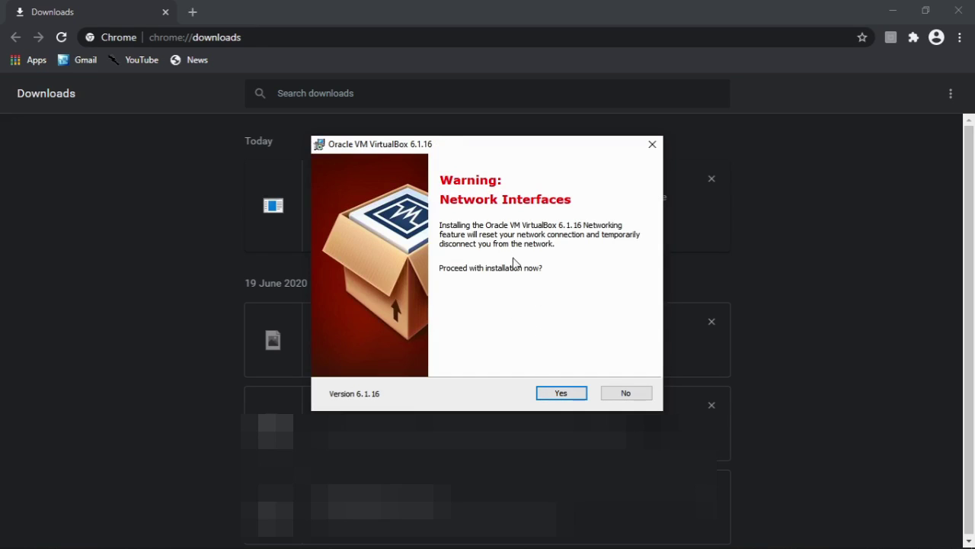
# Accept the network interfaces warning and install VirtualBox, finishing with the option to start it and closing the browser.
pyautogui.click(564, 395)
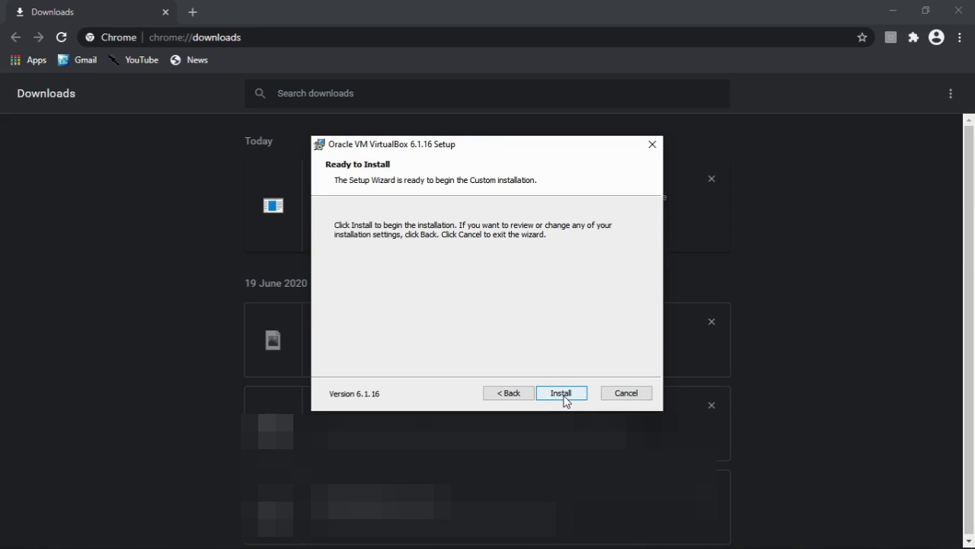
pyautogui.click(562, 395)
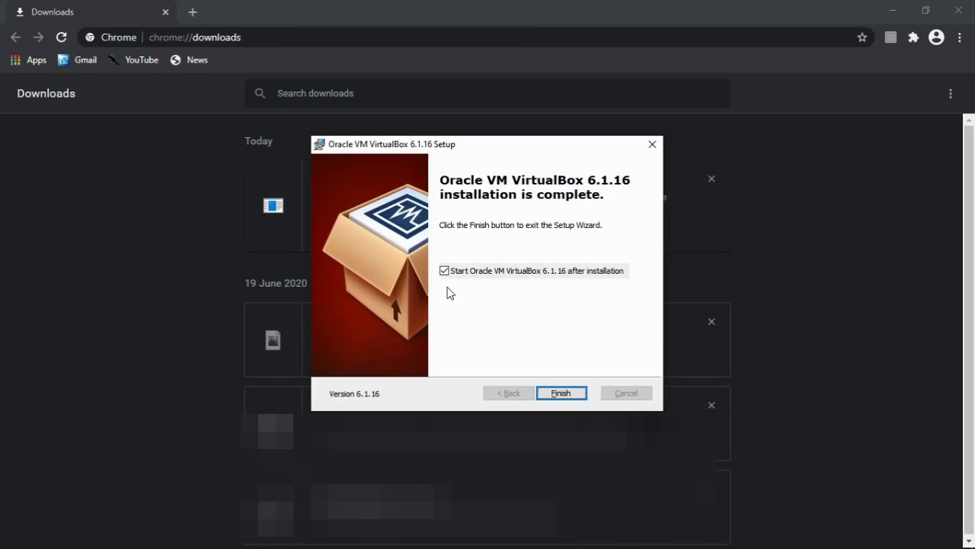
pyautogui.press('Return')
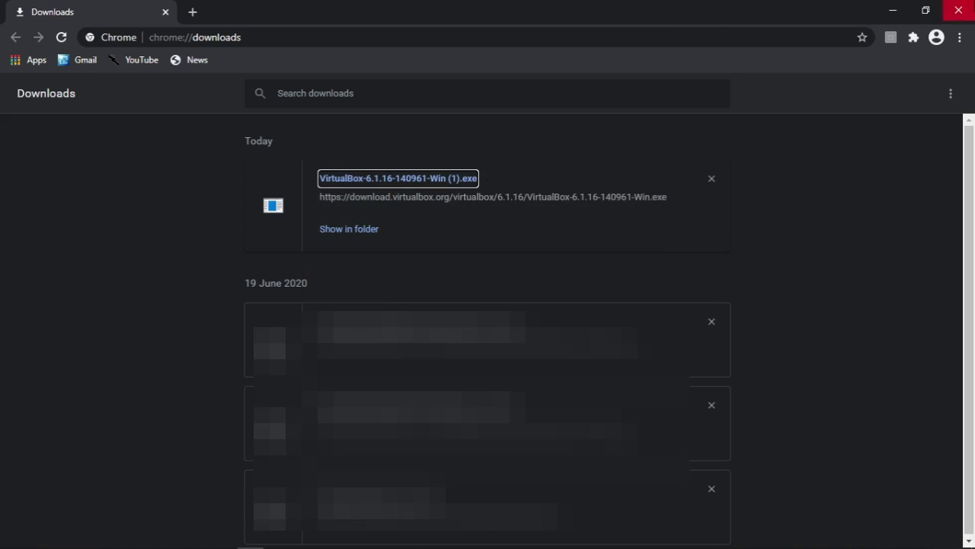
pyautogui.click(955, 7)
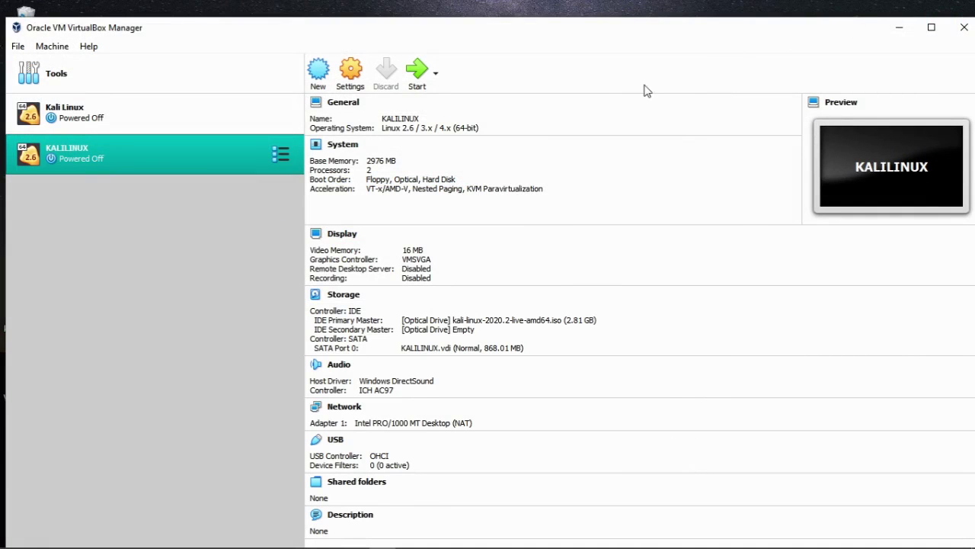
# Move the Oracle VM VirtualBox shortcut and the Kali Linux 2020.2 live image next to each other near the desktop's middle.
pyautogui.doubleClick(667, 28)
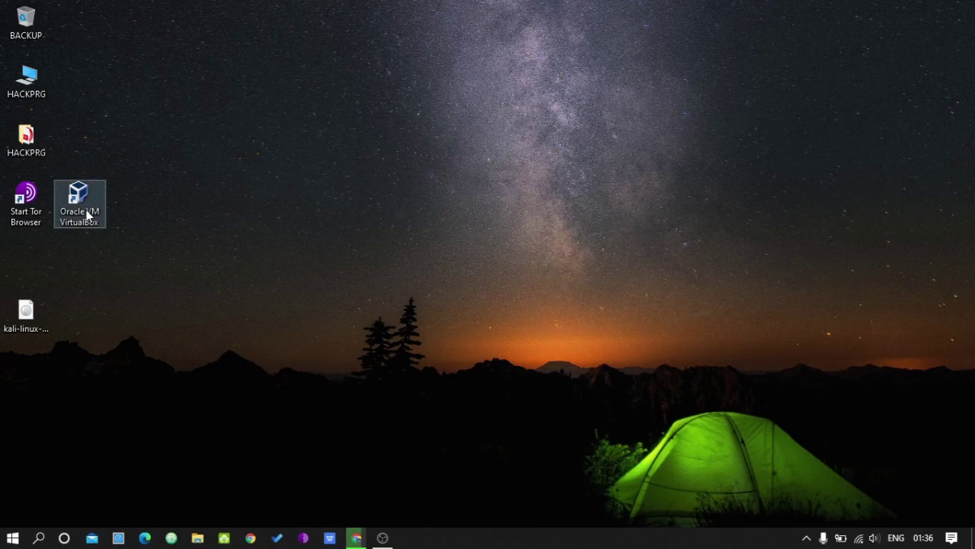
pyautogui.moveTo(92, 213); pyautogui.dragTo(358, 213)
pyautogui.moveTo(26, 312); pyautogui.dragTo(457, 203)
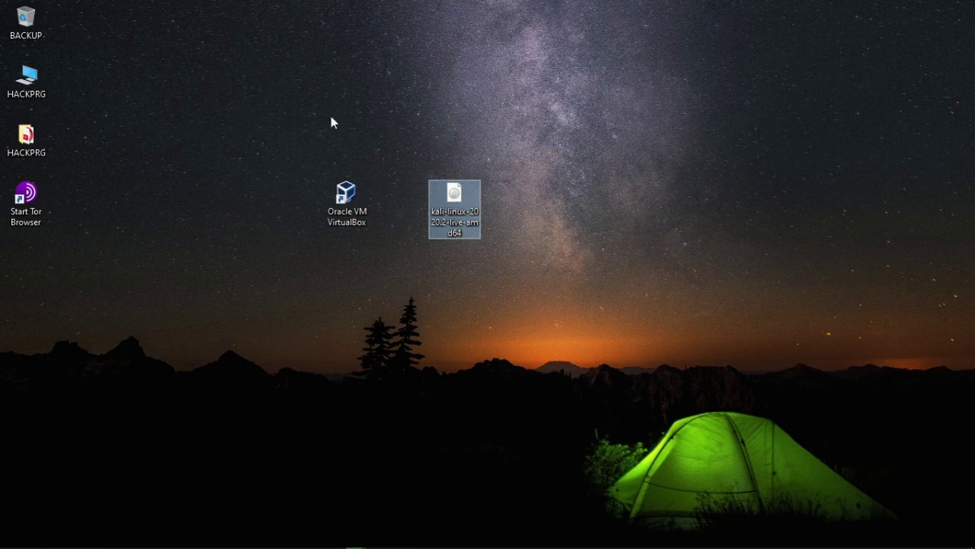
pyautogui.moveTo(297, 118); pyautogui.dragTo(604, 250)
pyautogui.click(604, 250)
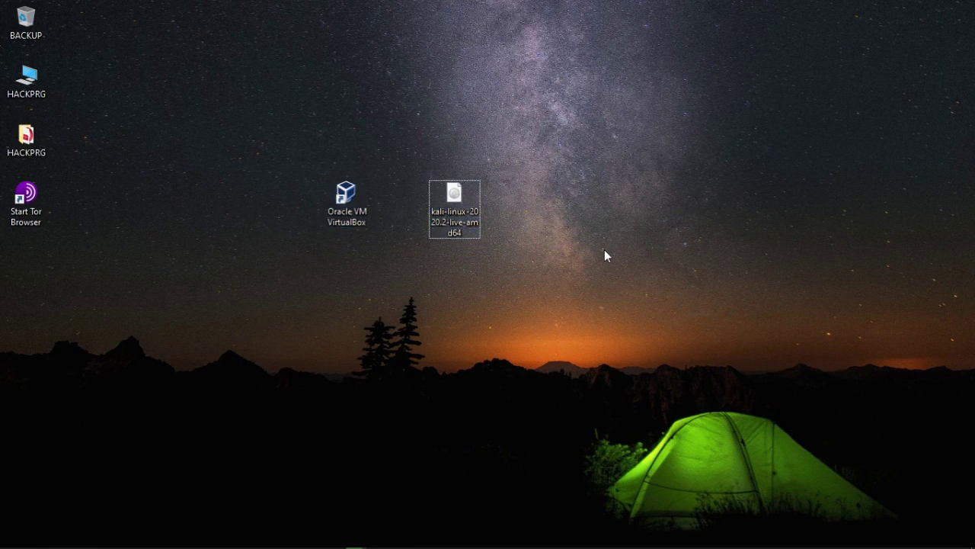
# Open Oracle VM VirtualBox and start creating a new virtual machine named KALILINUX.
pyautogui.click(360, 222)
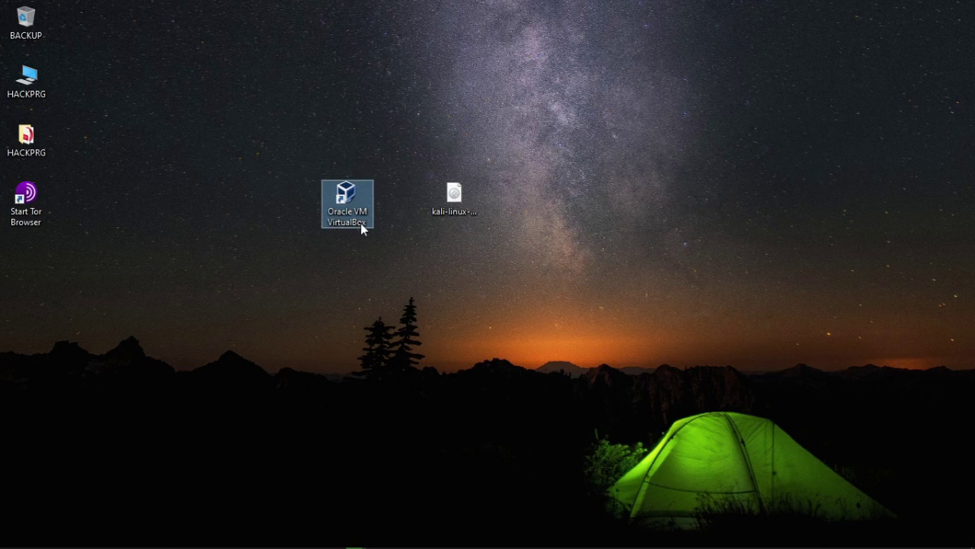
pyautogui.doubleClick(361, 223)
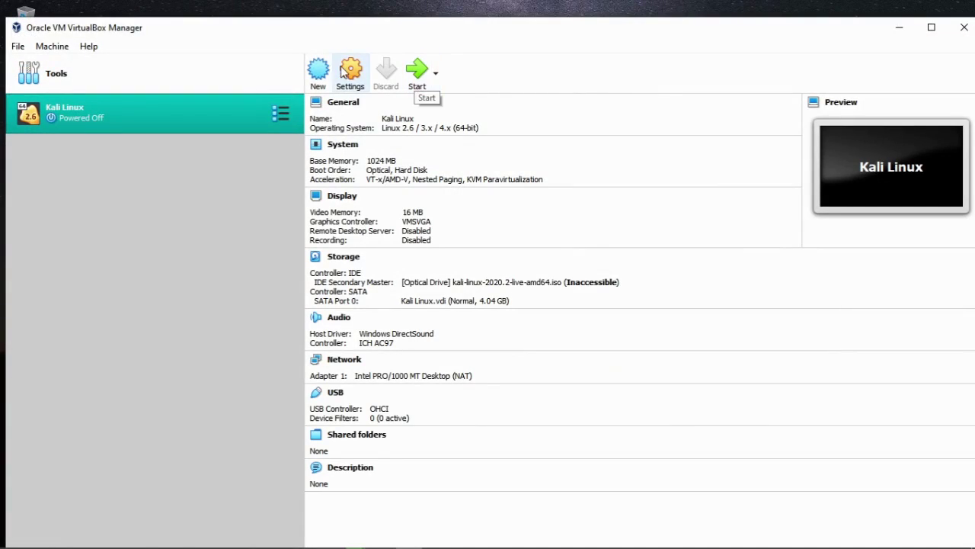
pyautogui.click(319, 77)
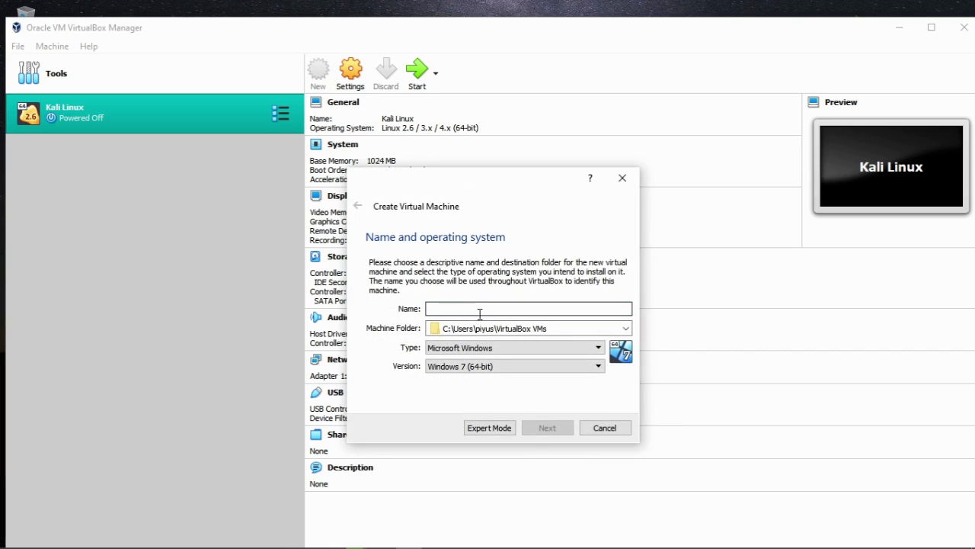
pyautogui.write('KALI')
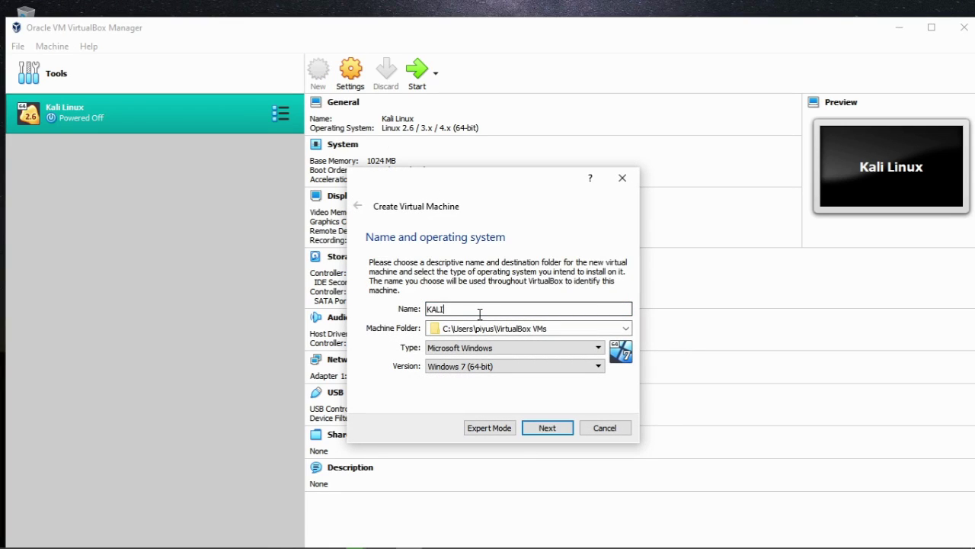
pyautogui.write('LINUX')
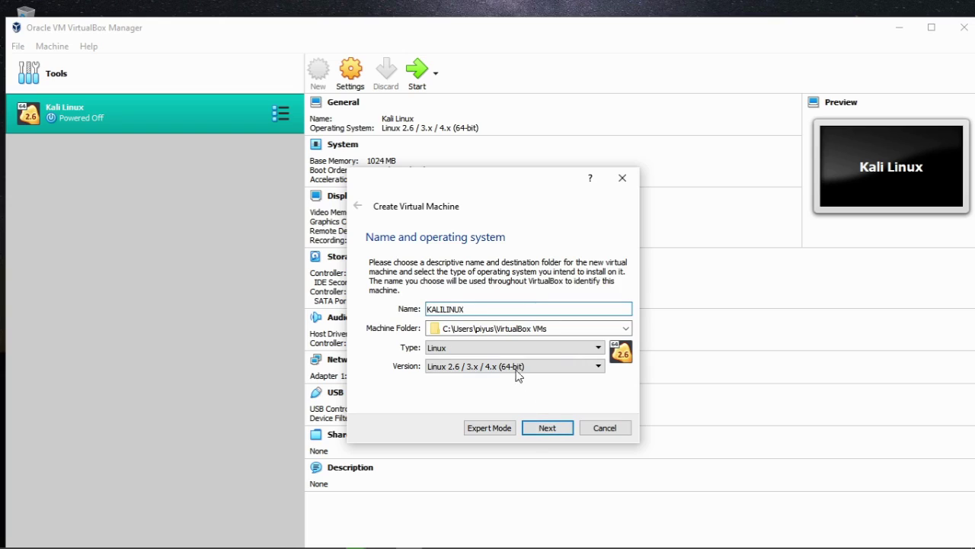
# Set the machine's type to Linux and its version to Linux 2.6 / 3.x / 4.x (64-bit), and continue to the memory size.
pyautogui.click(504, 349)
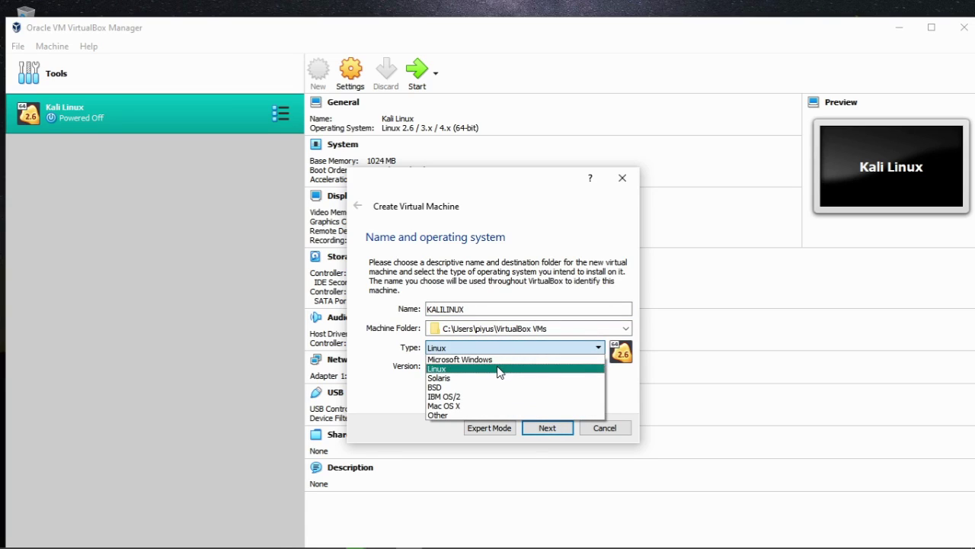
pyautogui.click(499, 371)
pyautogui.click(498, 368)
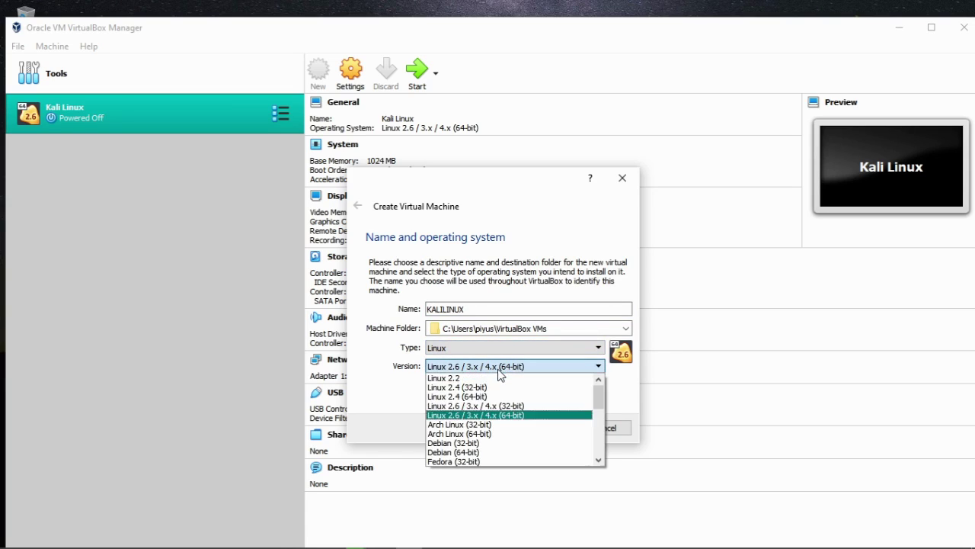
pyautogui.click(496, 415)
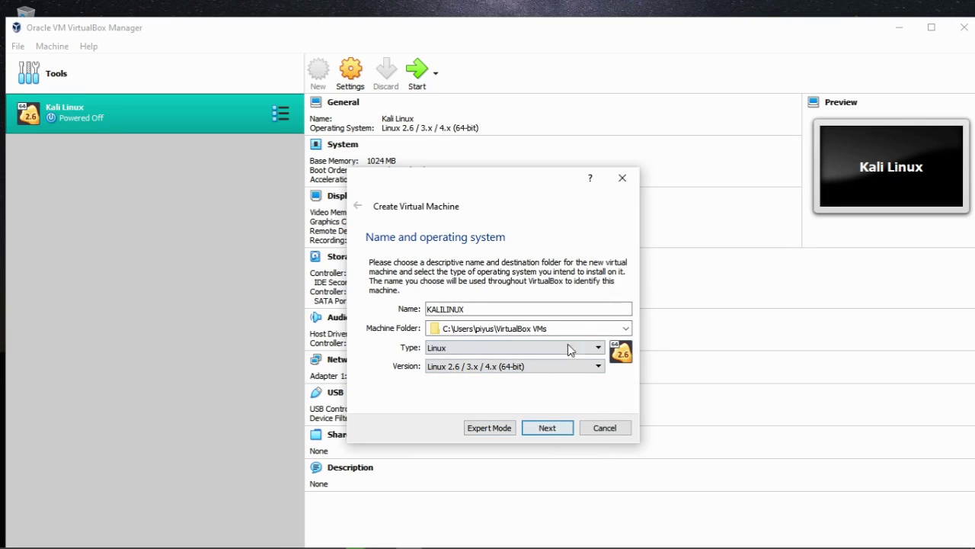
pyautogui.click(549, 428)
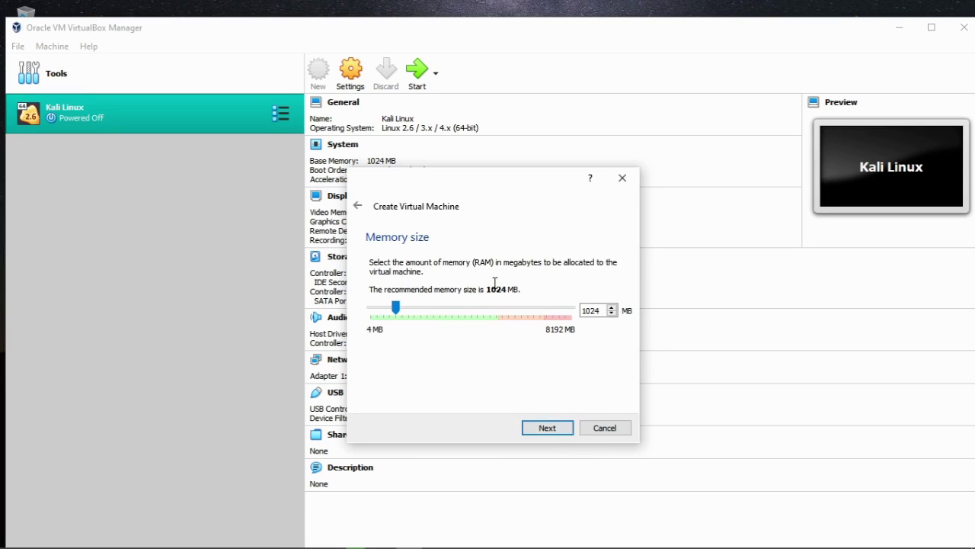
# Allocate about 3 GB of memory to the new virtual machine.
pyautogui.moveTo(394, 309); pyautogui.dragTo(444, 318)
pyautogui.click(555, 428)
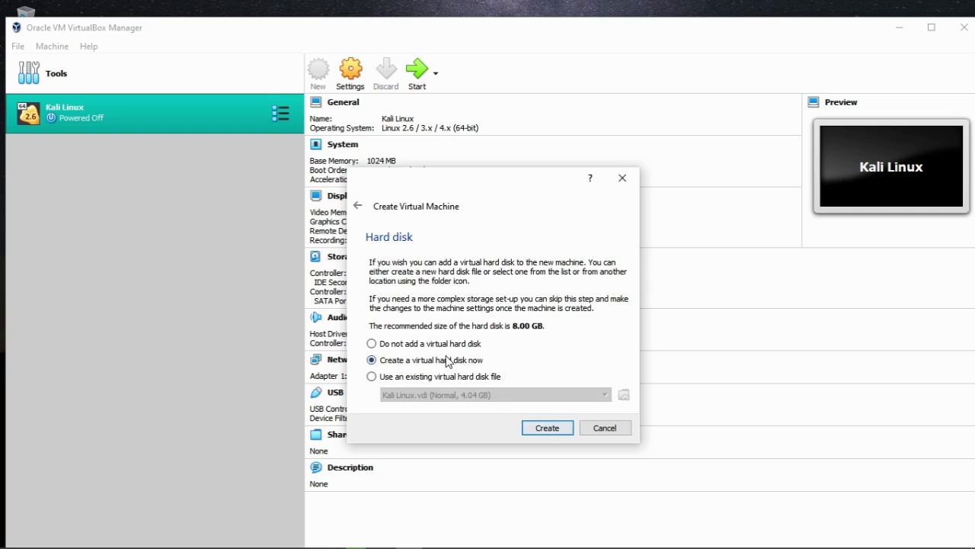
# Create a dynamically allocated VDI hard disk of 868.01 MB for the new virtual machine.
pyautogui.click(548, 428)
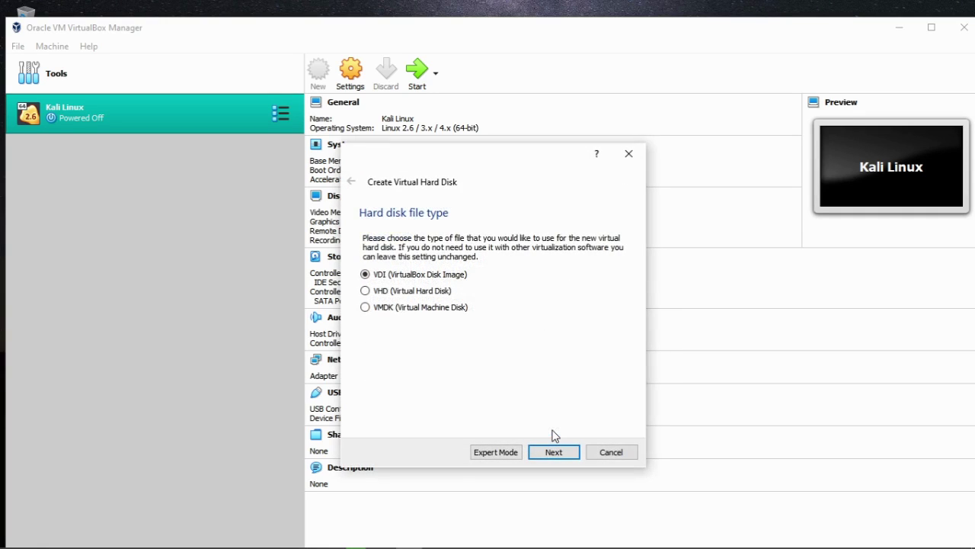
pyautogui.click(555, 455)
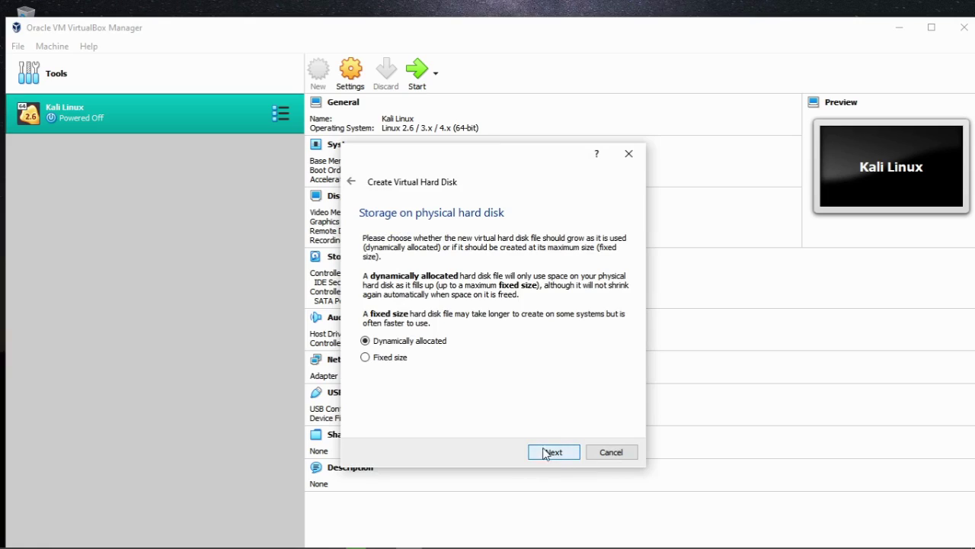
pyautogui.click(555, 454)
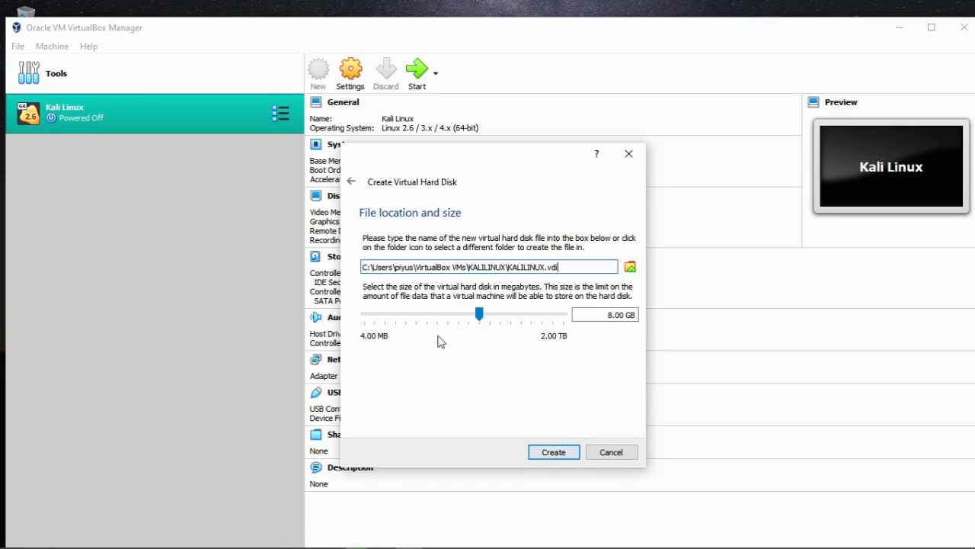
pyautogui.moveTo(480, 318); pyautogui.dragTo(446, 324)
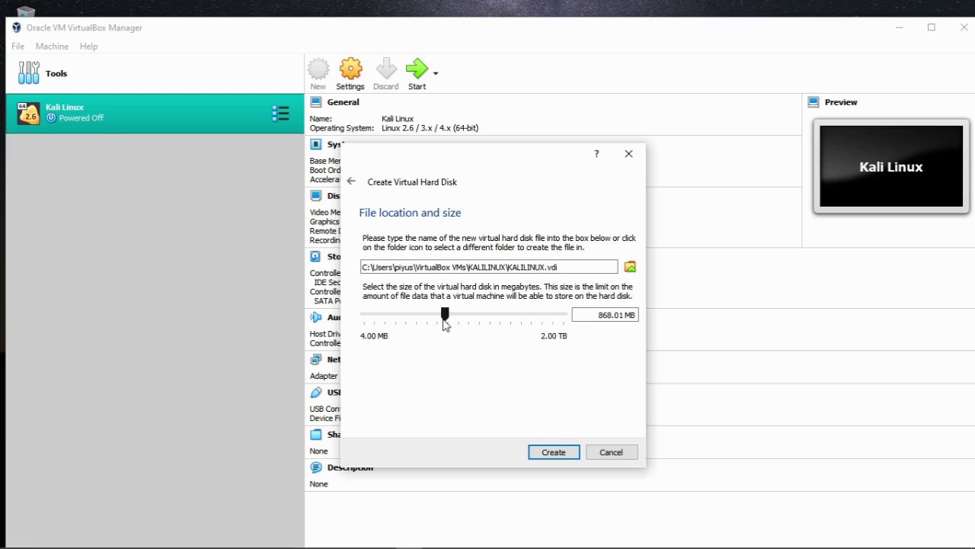
pyautogui.click(557, 453)
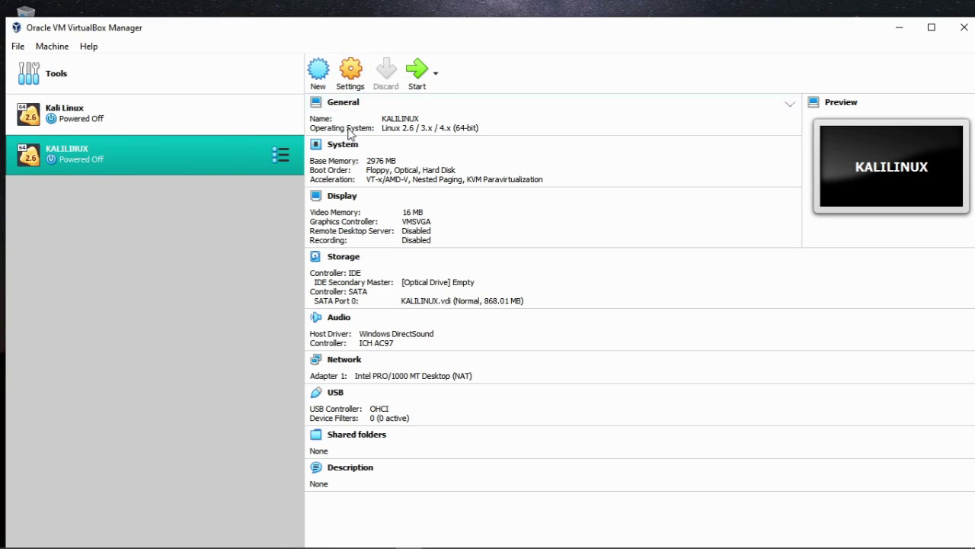
# Attach the desktop's kali-linux-2020.2-live-amd64.iso as an optical drive on KALILINUX's IDE controller.
pyautogui.click(349, 71)
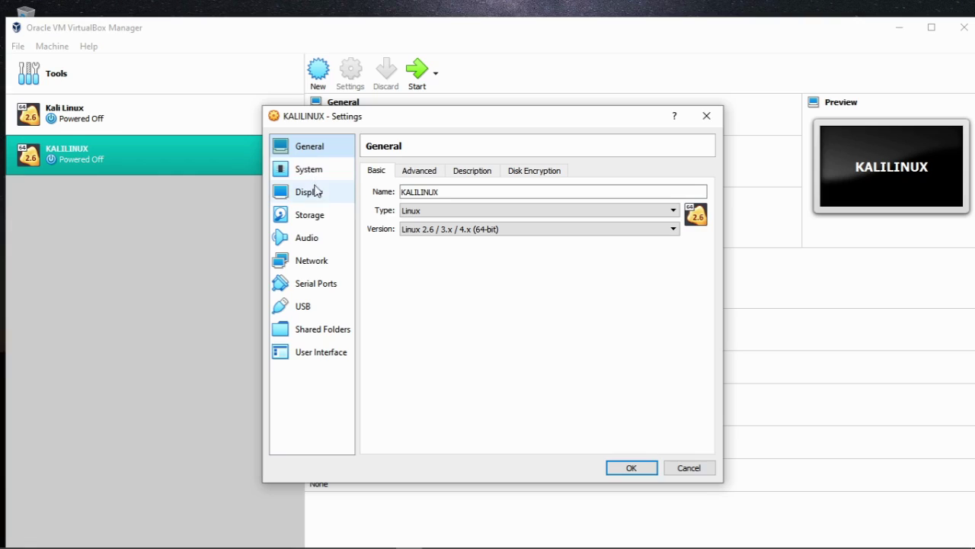
pyautogui.click(309, 219)
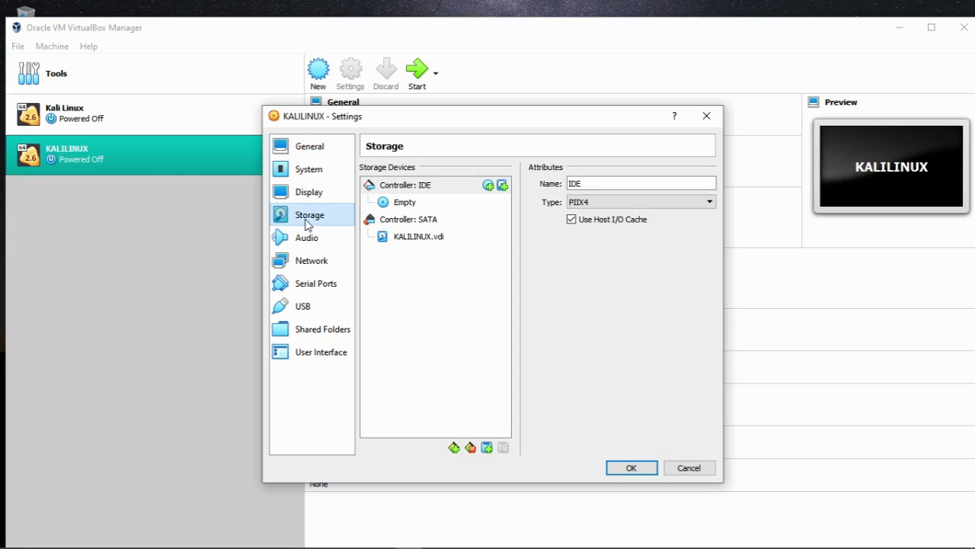
pyautogui.click(490, 185)
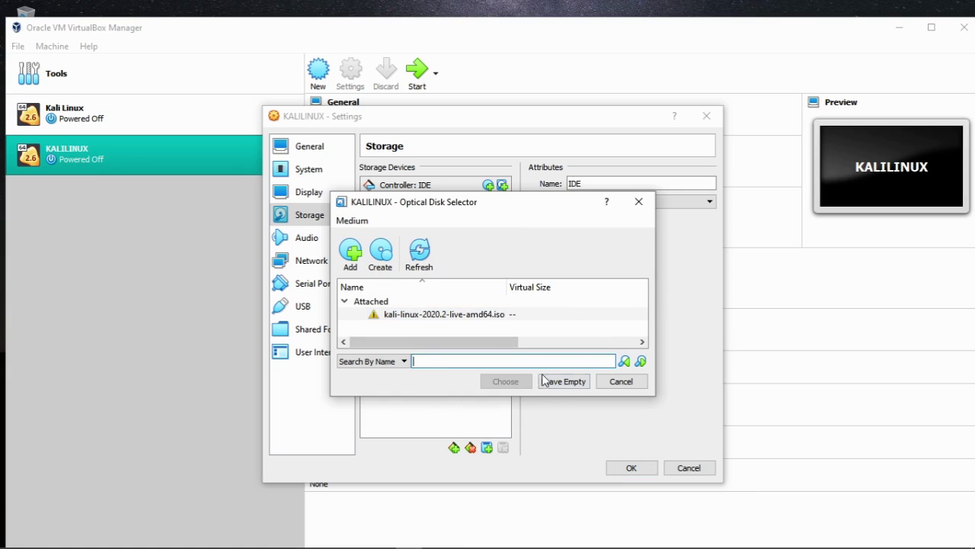
pyautogui.click(351, 251)
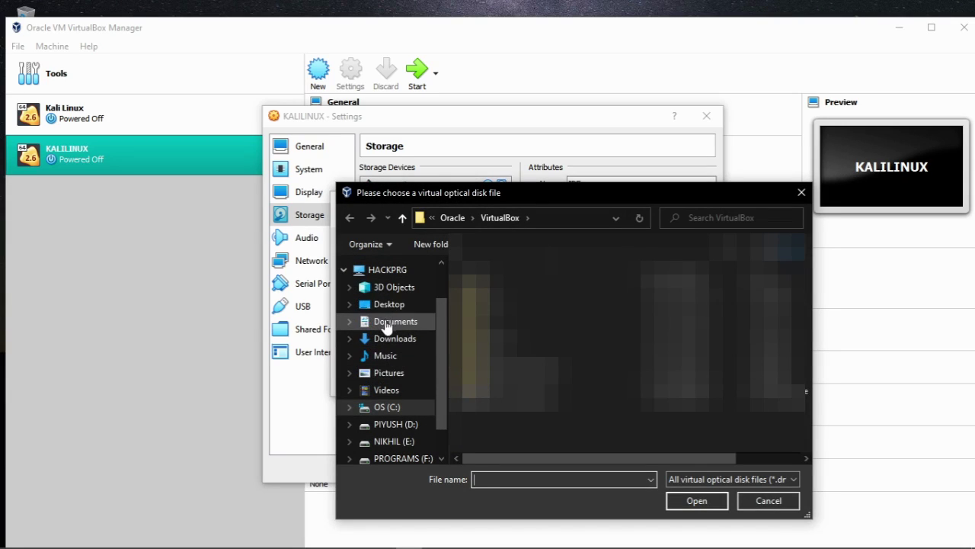
pyautogui.click(383, 309)
pyautogui.doubleClick(507, 301)
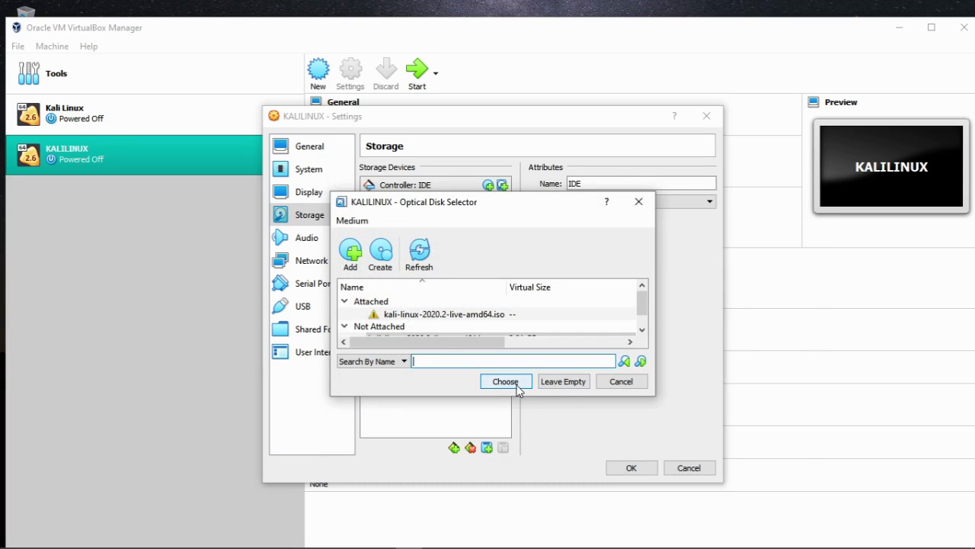
pyautogui.click(505, 382)
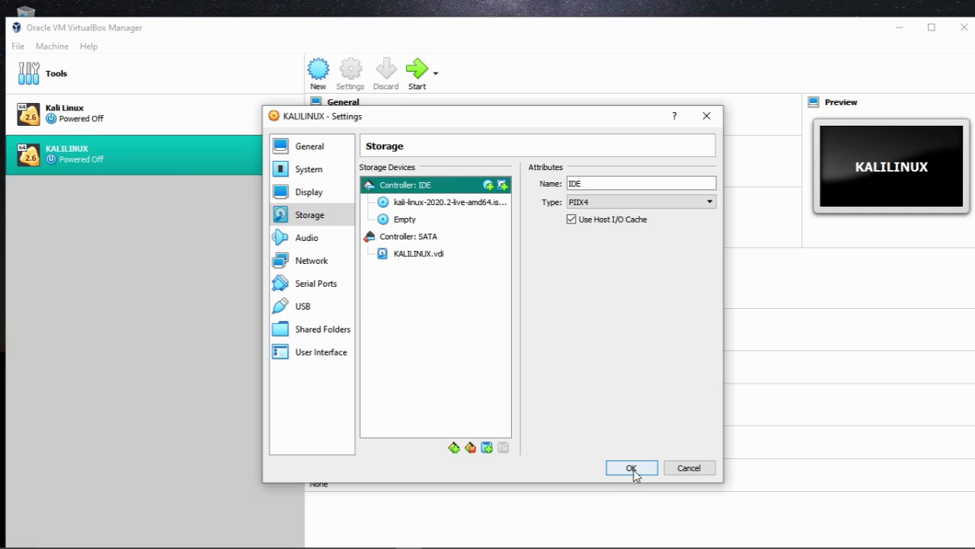
# Set KALILINUX's processor count to 2, check its storage, network and audio settings, and save the configuration.
pyautogui.click(303, 193)
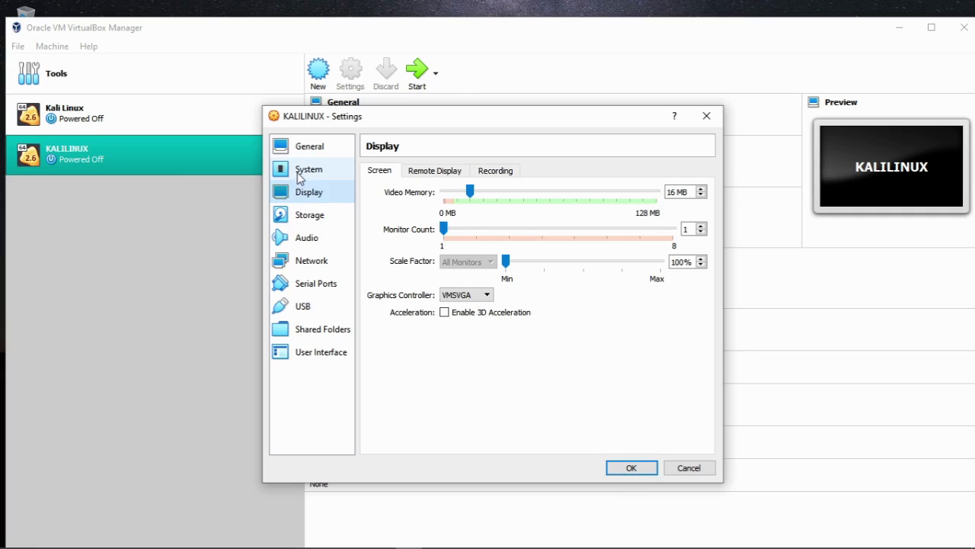
pyautogui.click(303, 170)
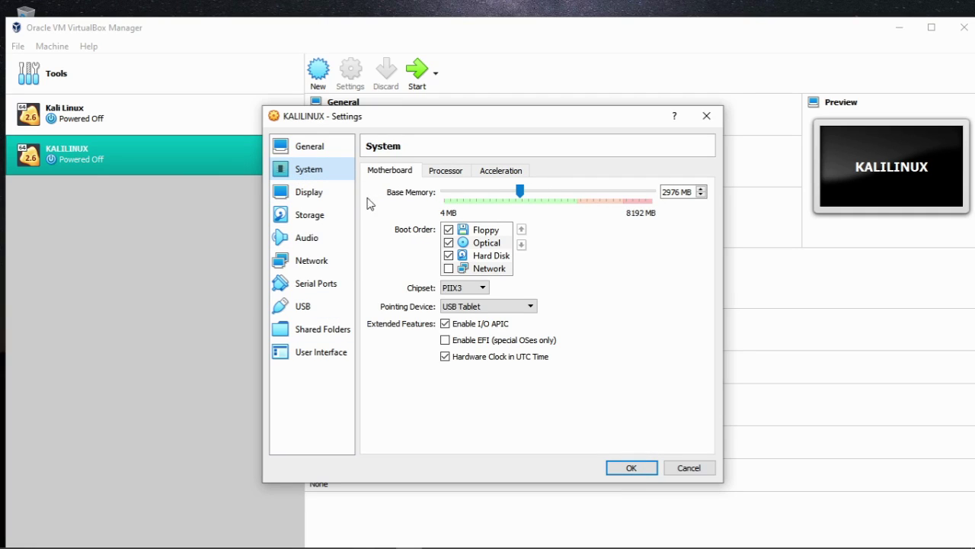
pyautogui.click(455, 174)
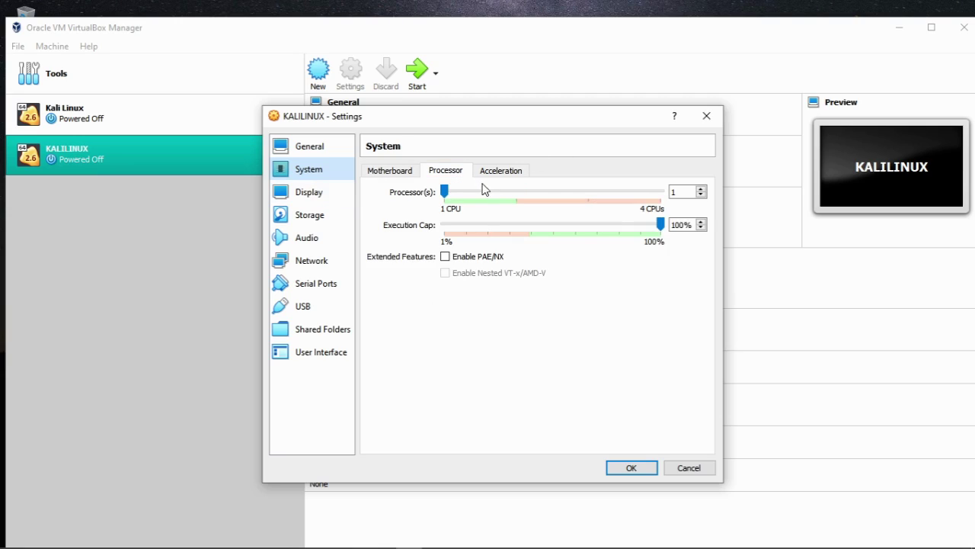
pyautogui.click(509, 190)
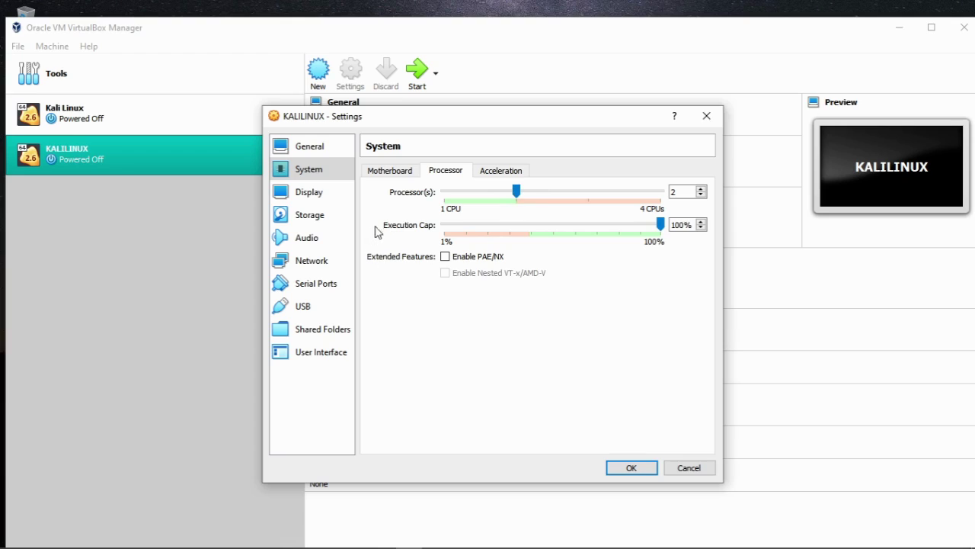
pyautogui.click(320, 215)
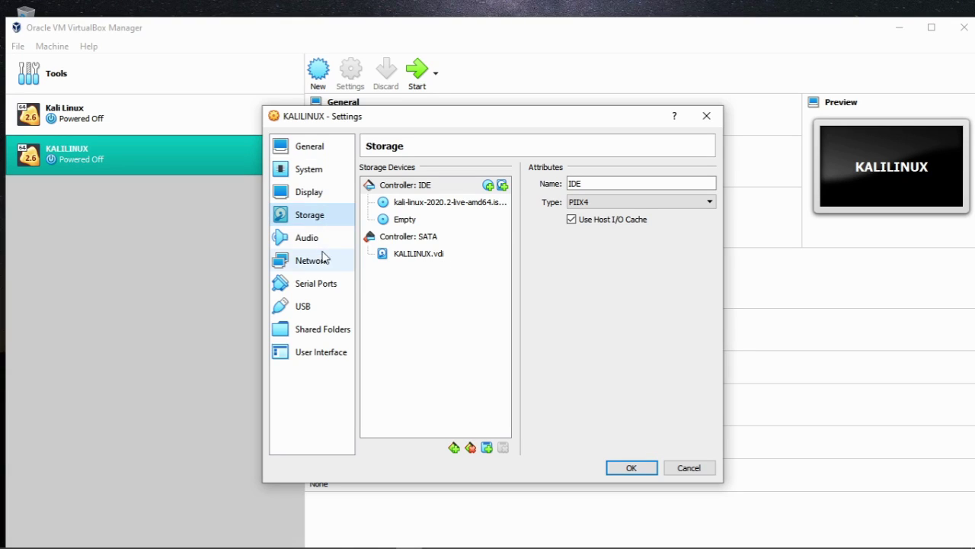
pyautogui.click(324, 259)
pyautogui.click(316, 240)
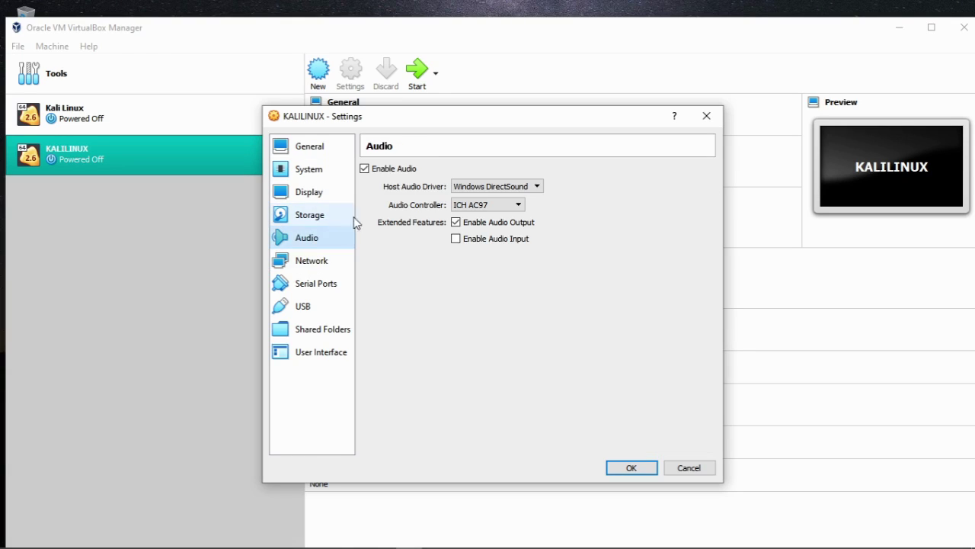
pyautogui.click(630, 467)
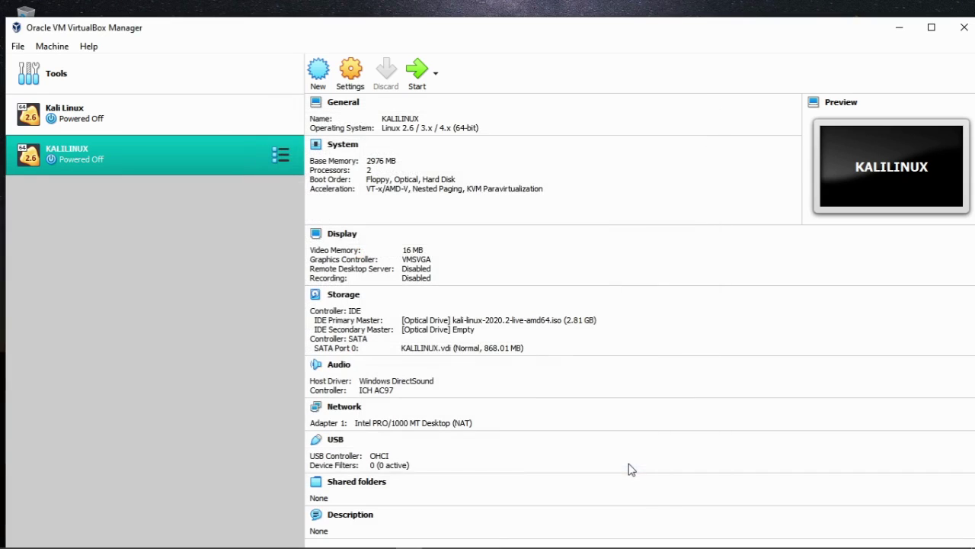
# Start the KALILINUX machine, boot the Live (amd64) entry, and maximize the machine's window.
pyautogui.click(418, 89)
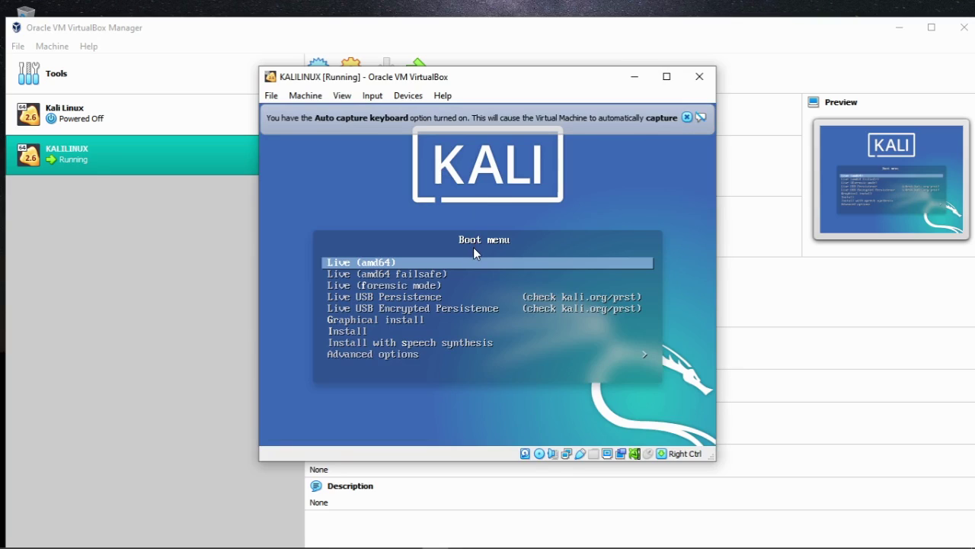
pyautogui.press('Return')
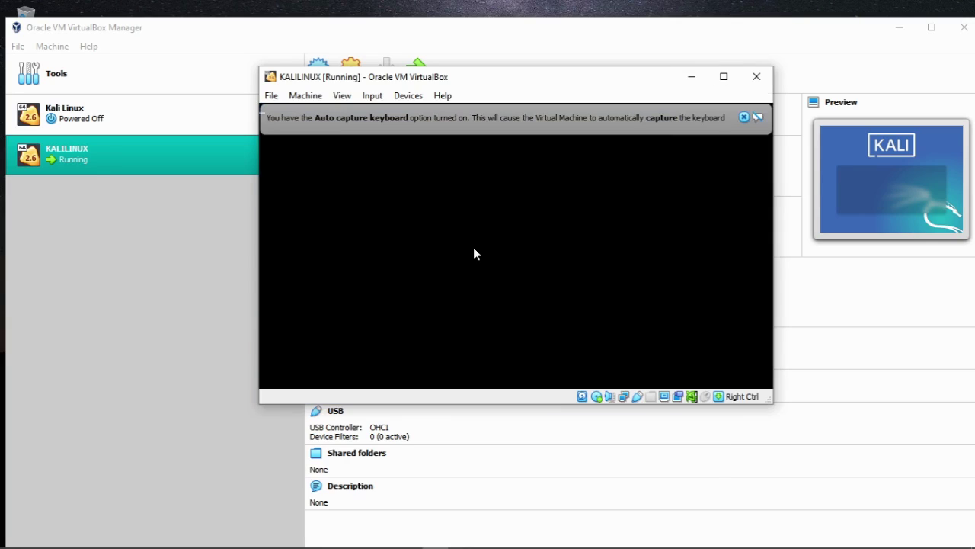
pyautogui.click(724, 77)
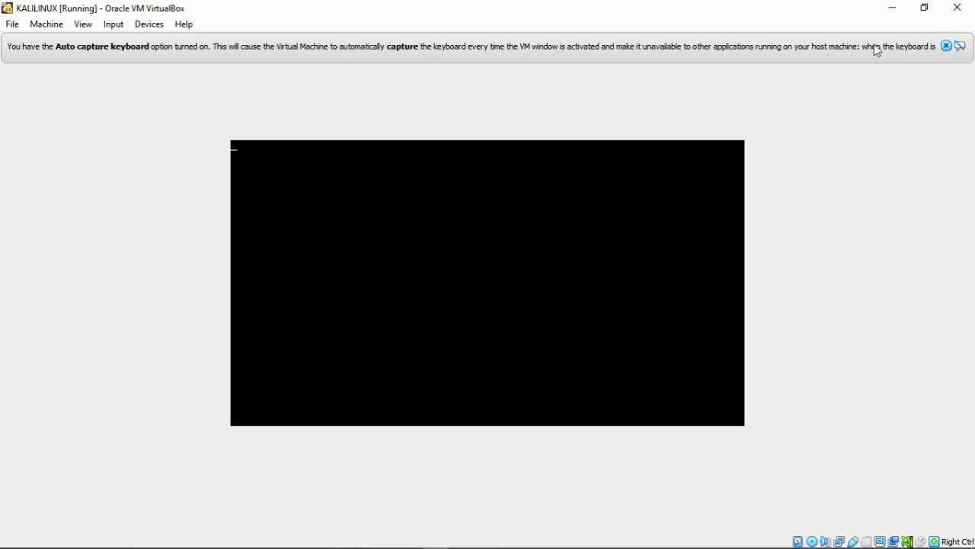
pyautogui.click(946, 47)
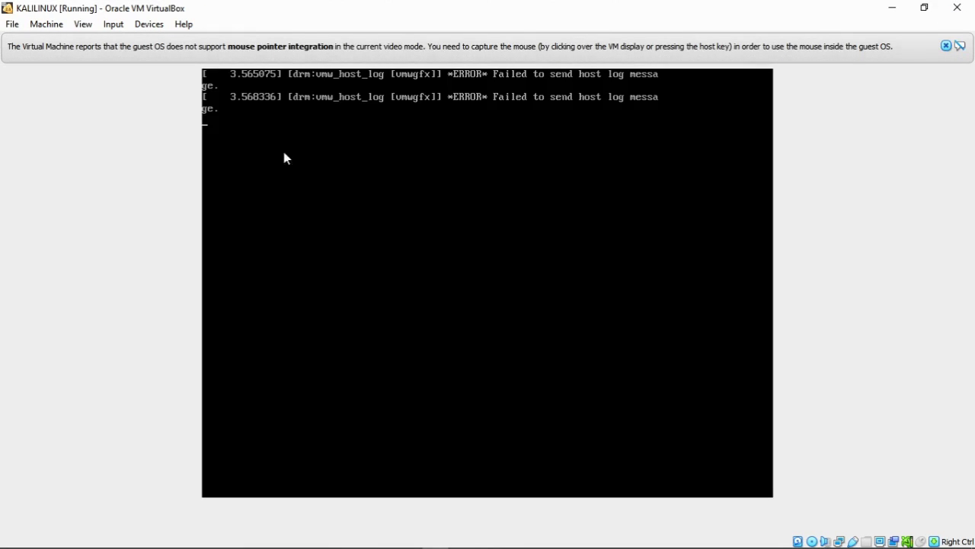
pyautogui.click(12, 24)
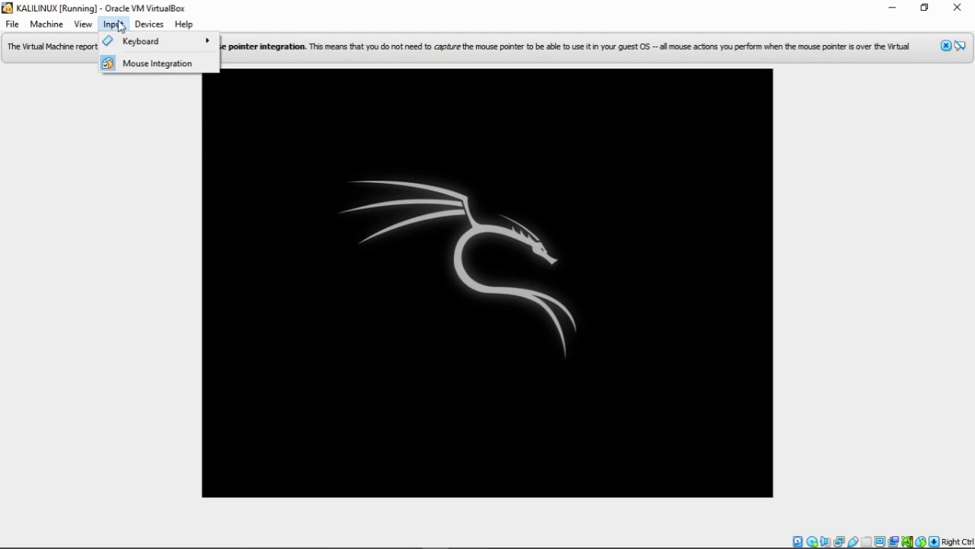
pyautogui.moveTo(52, 25)
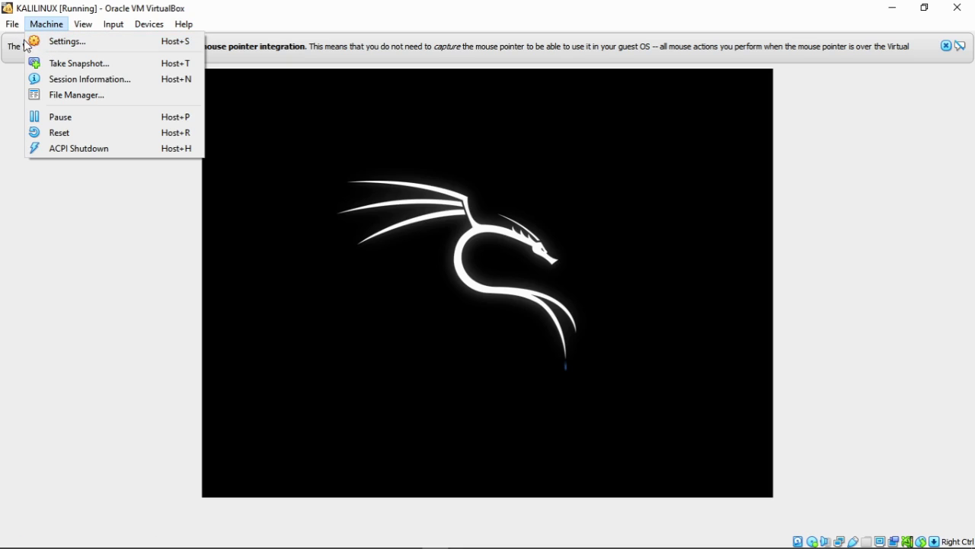
pyautogui.moveTo(14, 32)
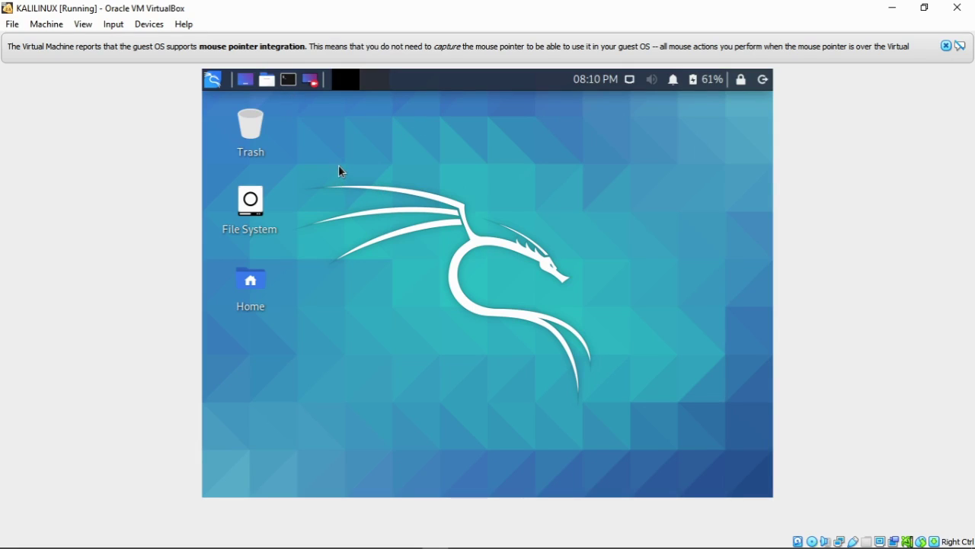
# Open a terminal in Kali and run uname -a to check the kernel and system information.
pyautogui.hotkey('ctrl', 'alt', 't')
pyautogui.write('uname -a')
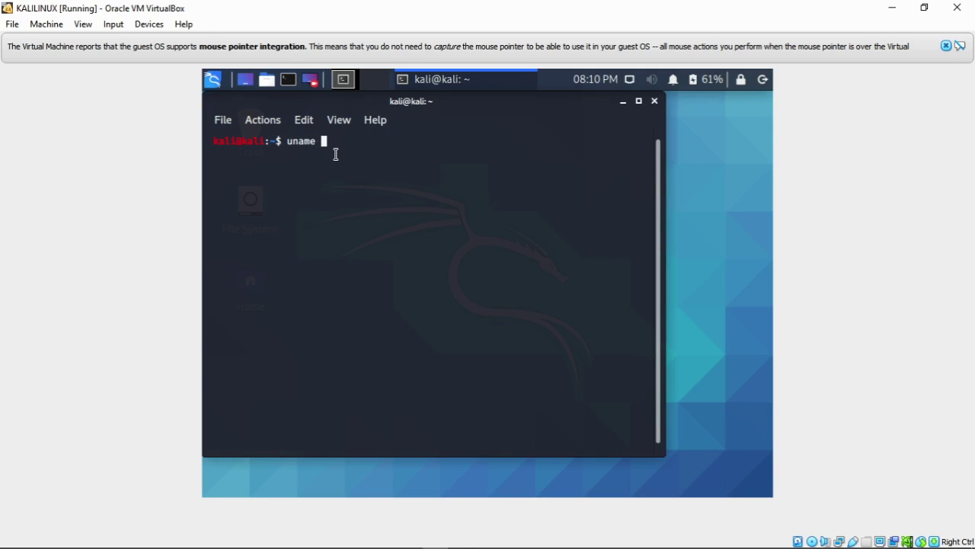
pyautogui.press('Return')
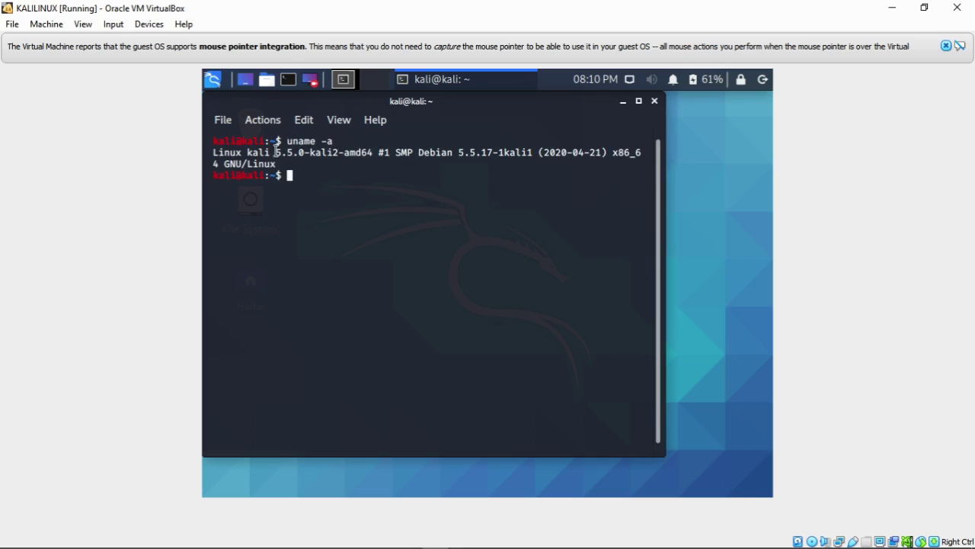
pyautogui.moveTo(219, 152); pyautogui.dragTo(614, 152)
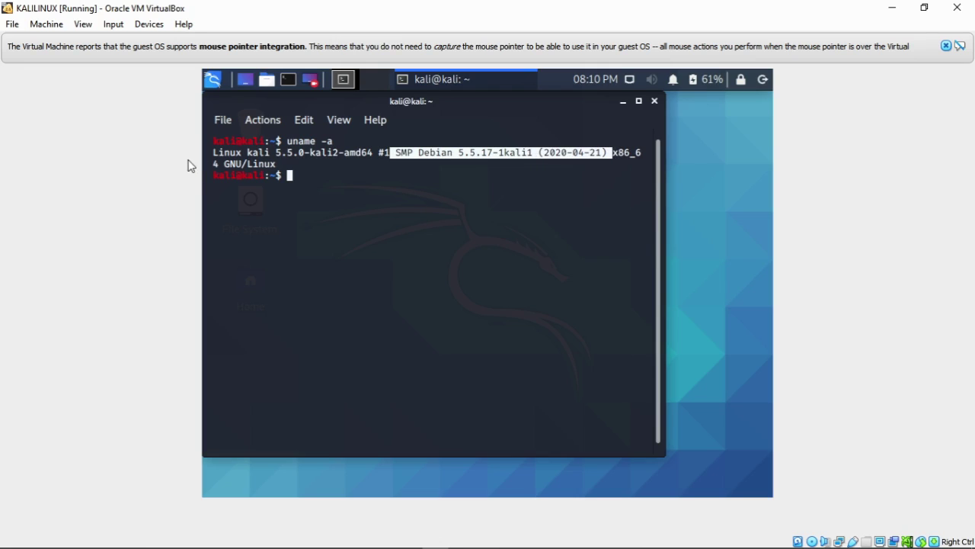
pyautogui.moveTo(223, 164); pyautogui.dragTo(292, 166)
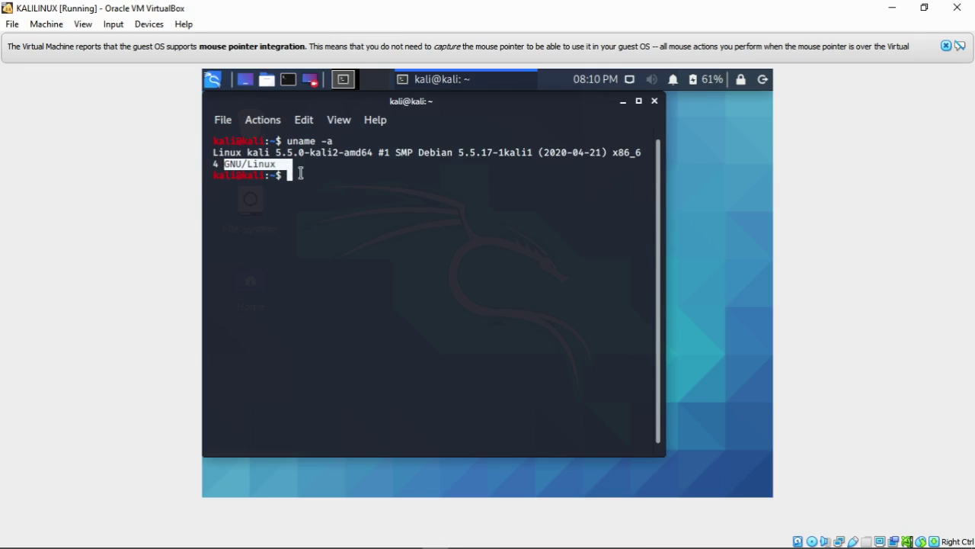
pyautogui.click(303, 177)
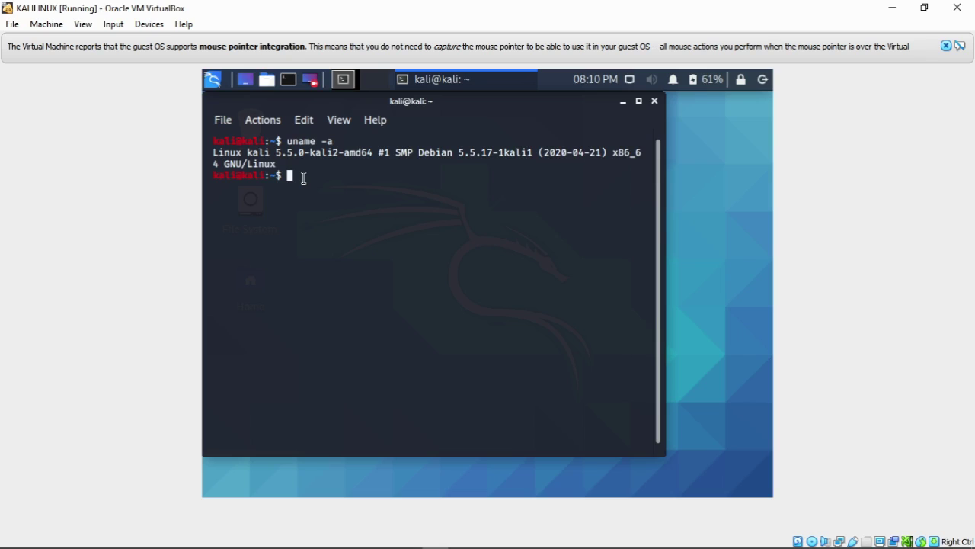
# Run apt update to refresh the package lists, switching to the root shell with sudo su to run it again.
pyautogui.write('apt update')
pyautogui.press('Return')
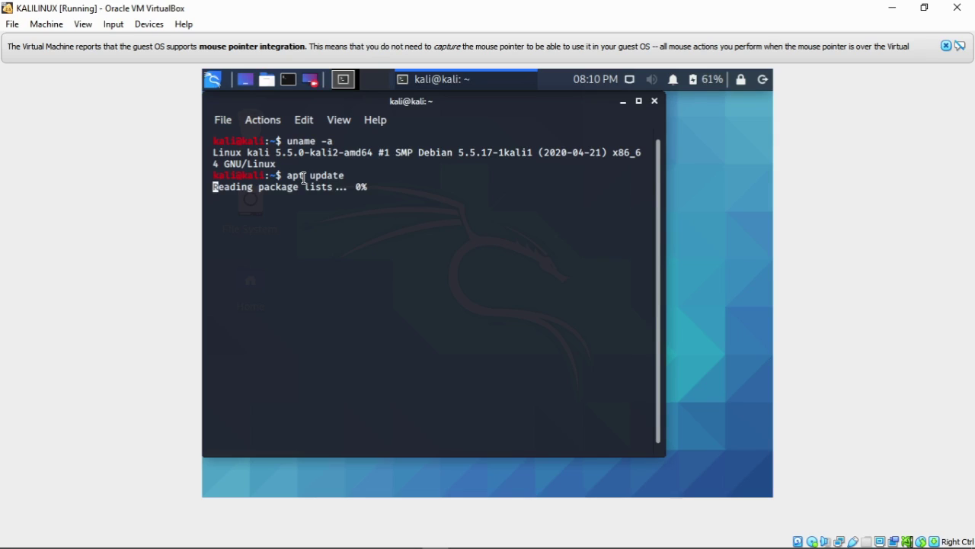
pyautogui.write('sudo si')
pyautogui.press('BackSpace')
pyautogui.write('u')
pyautogui.press('Return')
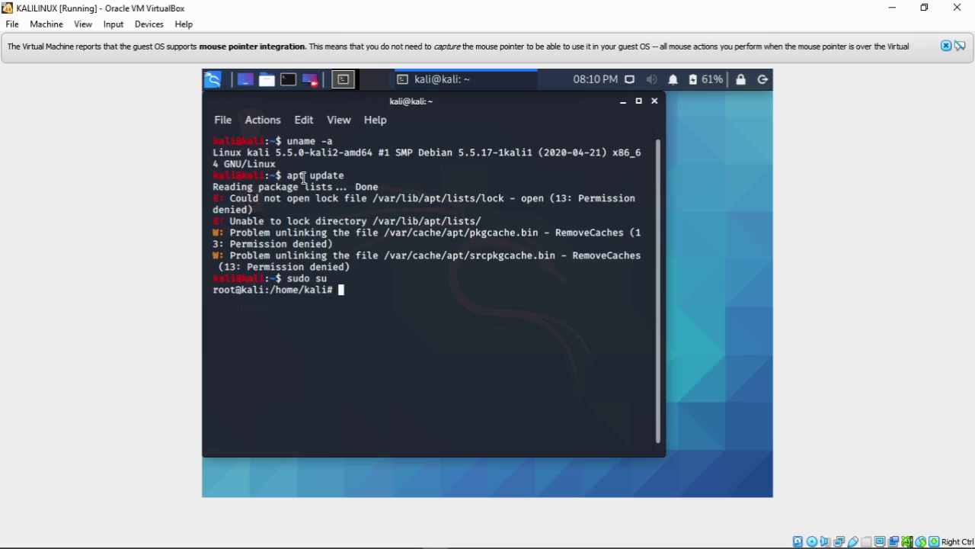
pyautogui.write('apt update')
pyautogui.press('Return')
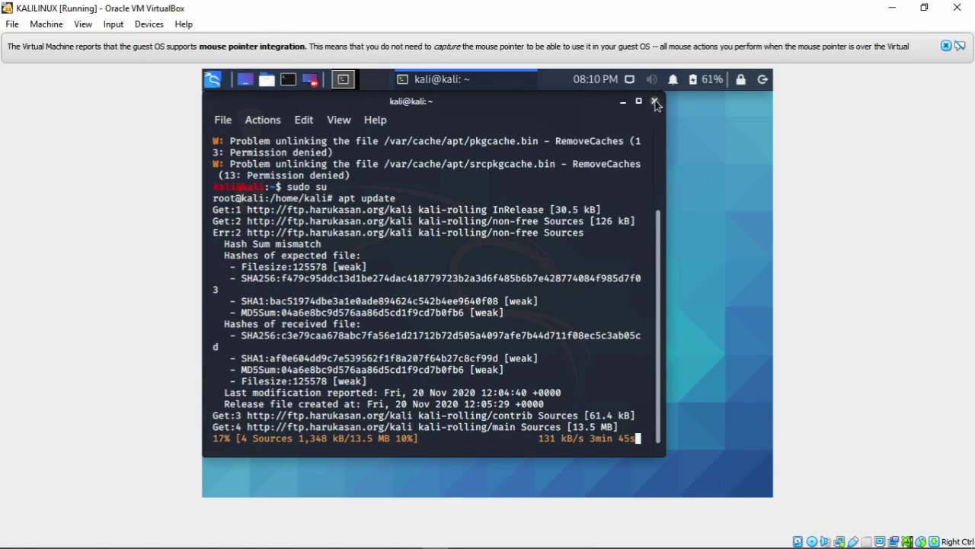
# Shut down the Kali live system after closing its terminal, and close the VirtualBox Manager.
pyautogui.click(655, 103)
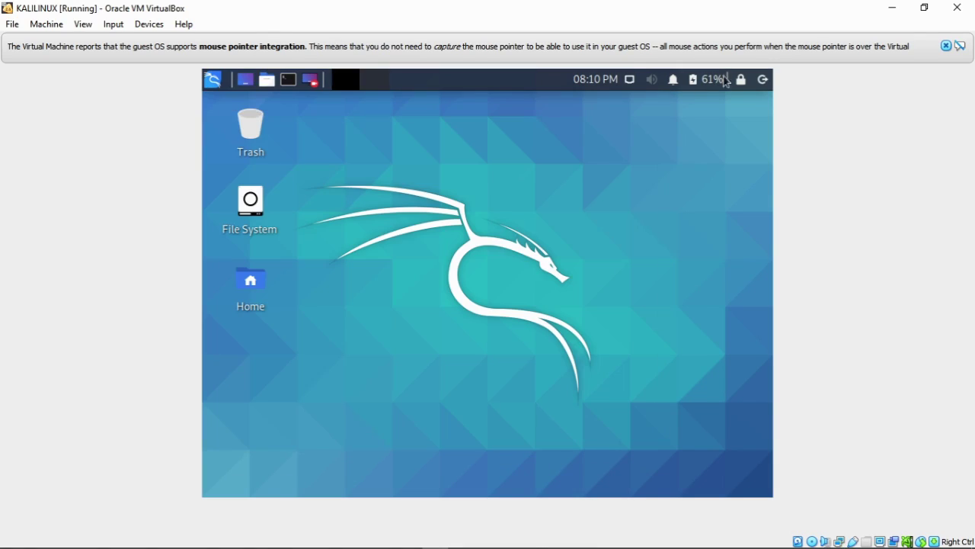
pyautogui.click(763, 80)
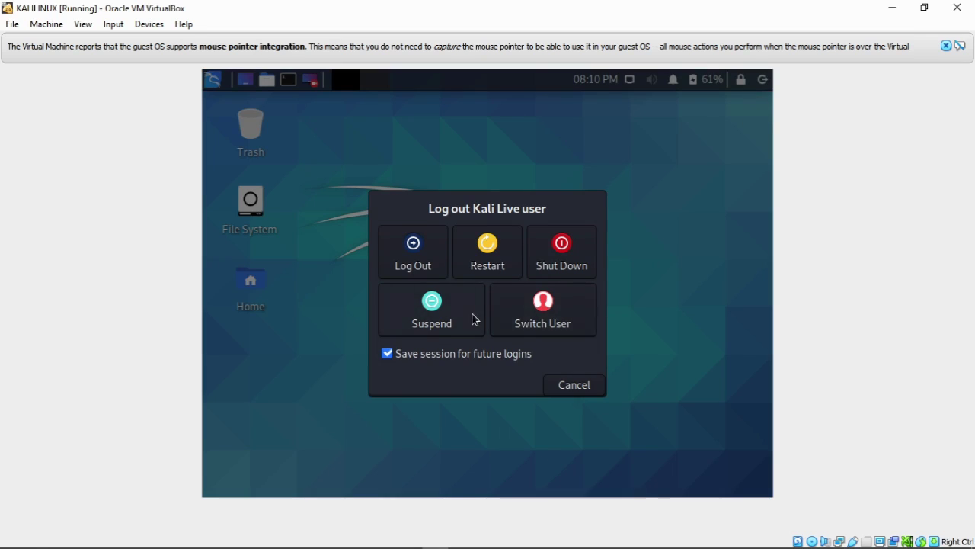
pyautogui.click(571, 250)
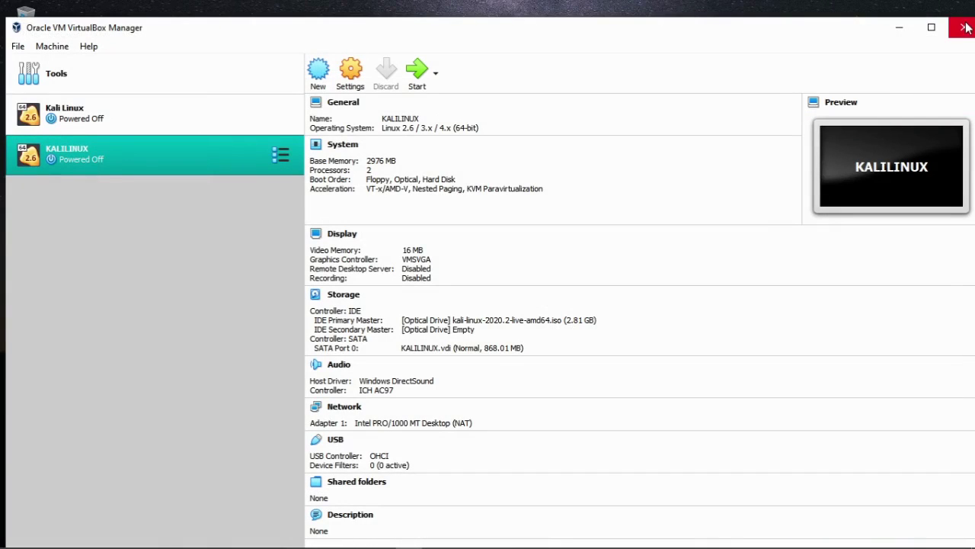
pyautogui.click(965, 29)
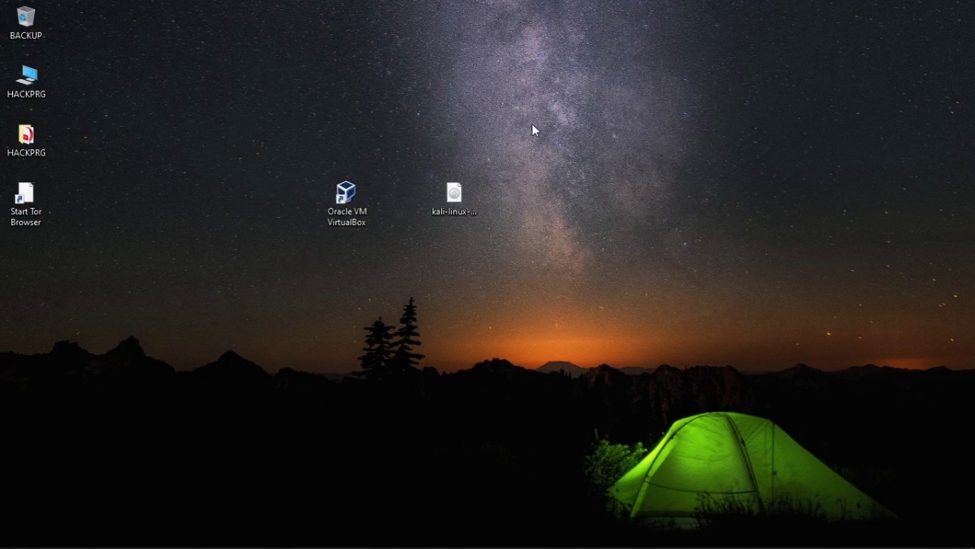
# Move the Oracle VM VirtualBox shortcut and the Kali live image below the Start Tor Browser icon and refresh the desktop.
pyautogui.moveTo(348, 197); pyautogui.dragTo(25, 263)
pyautogui.click(457, 200)
pyautogui.moveTo(457, 200); pyautogui.dragTo(39, 320)
pyautogui.rightClick(450, 231)
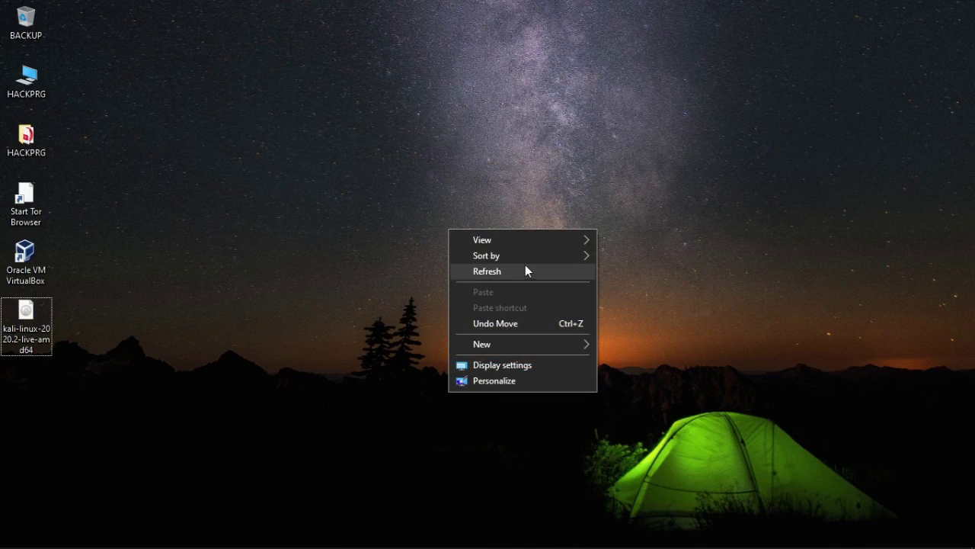
pyautogui.click(525, 268)
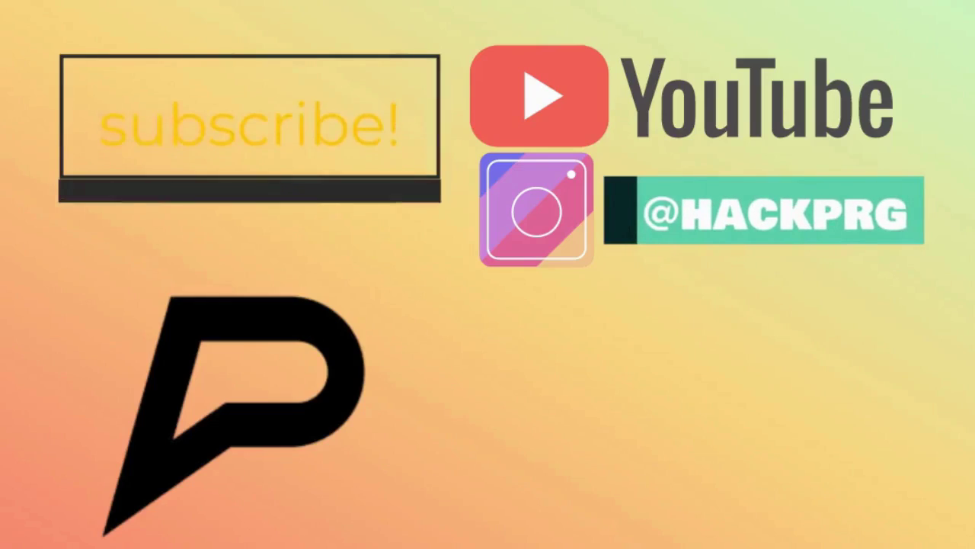